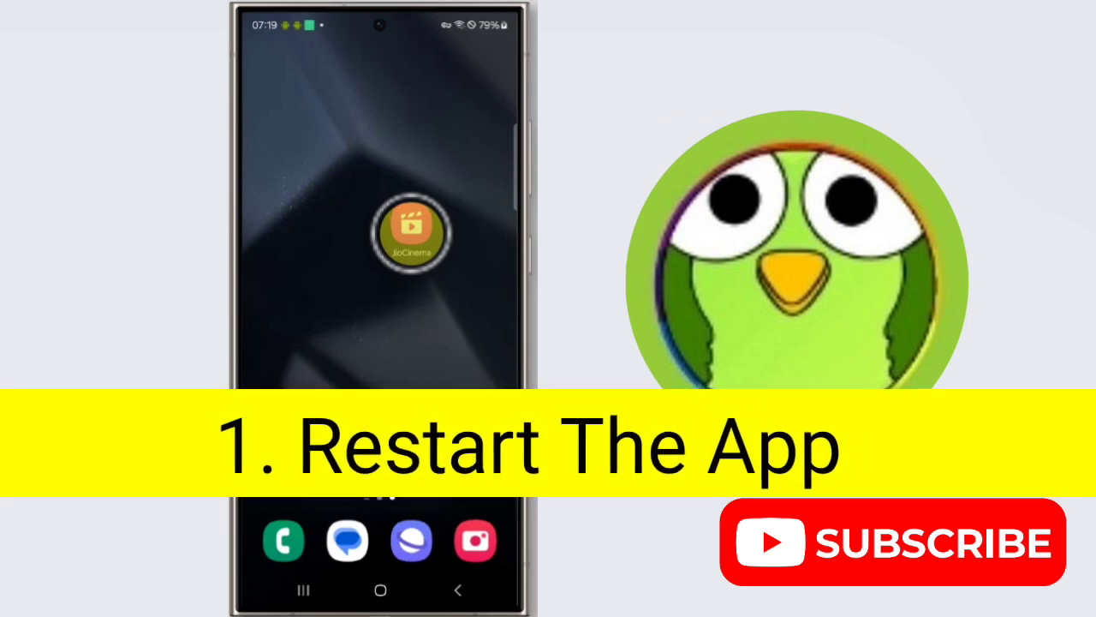
# Restart JioCinema by opening it, closing all recent apps and launching it again
pyautogui.click(411, 230)
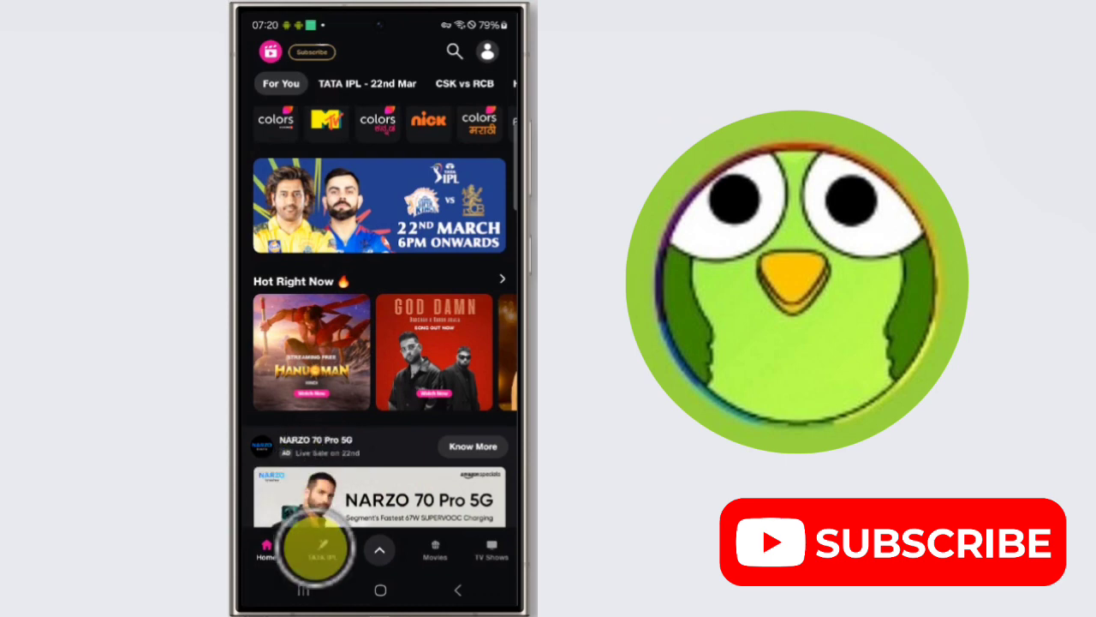
pyautogui.click(298, 589)
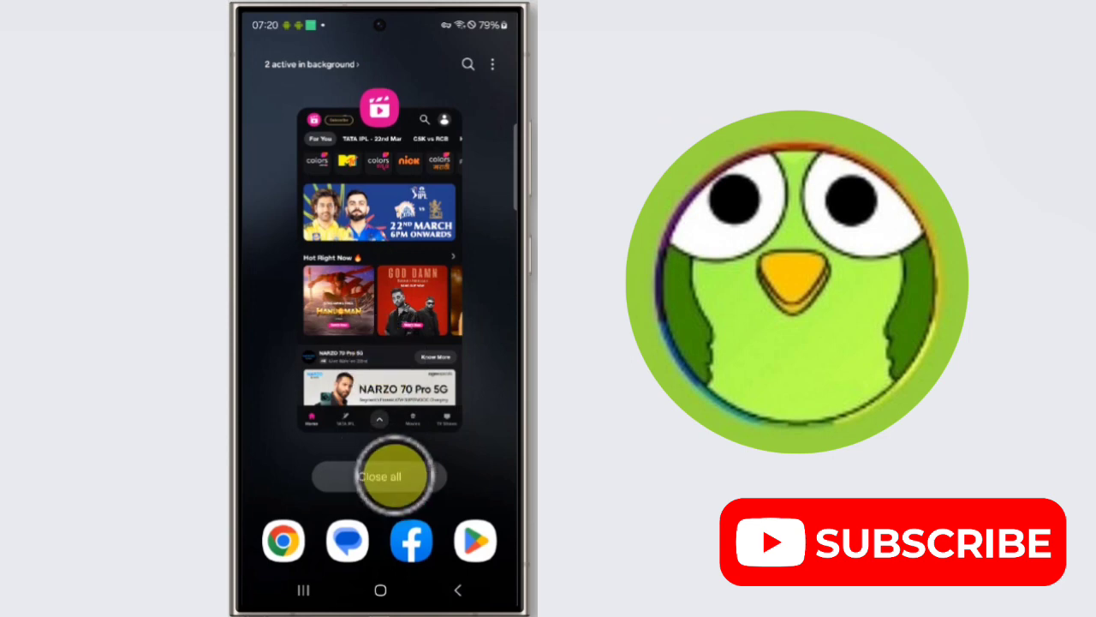
pyautogui.click(392, 475)
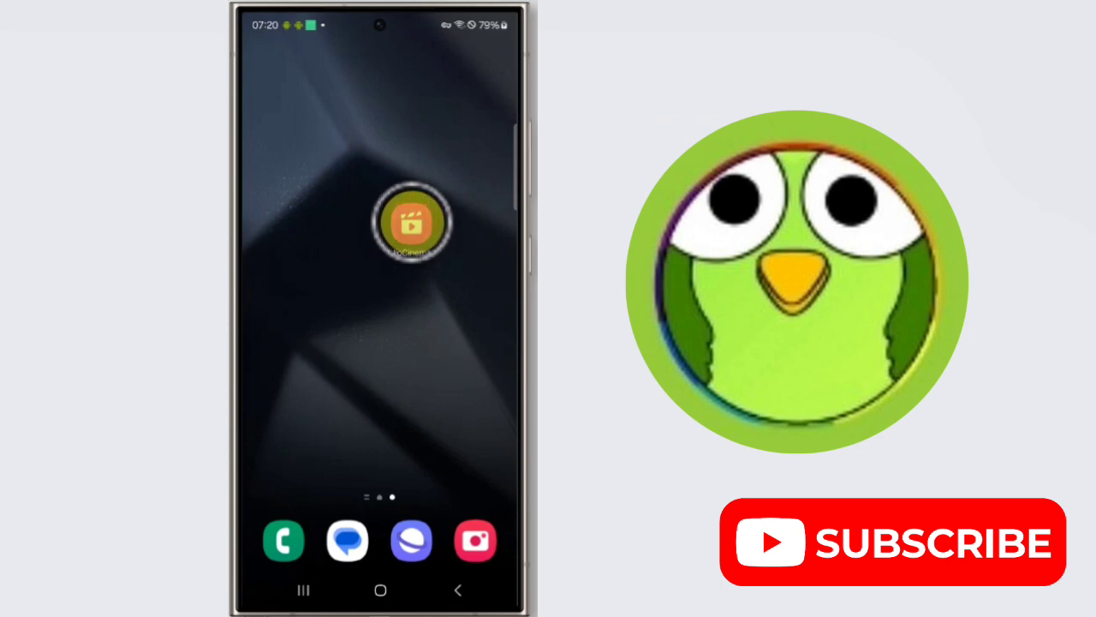
pyautogui.click(412, 221)
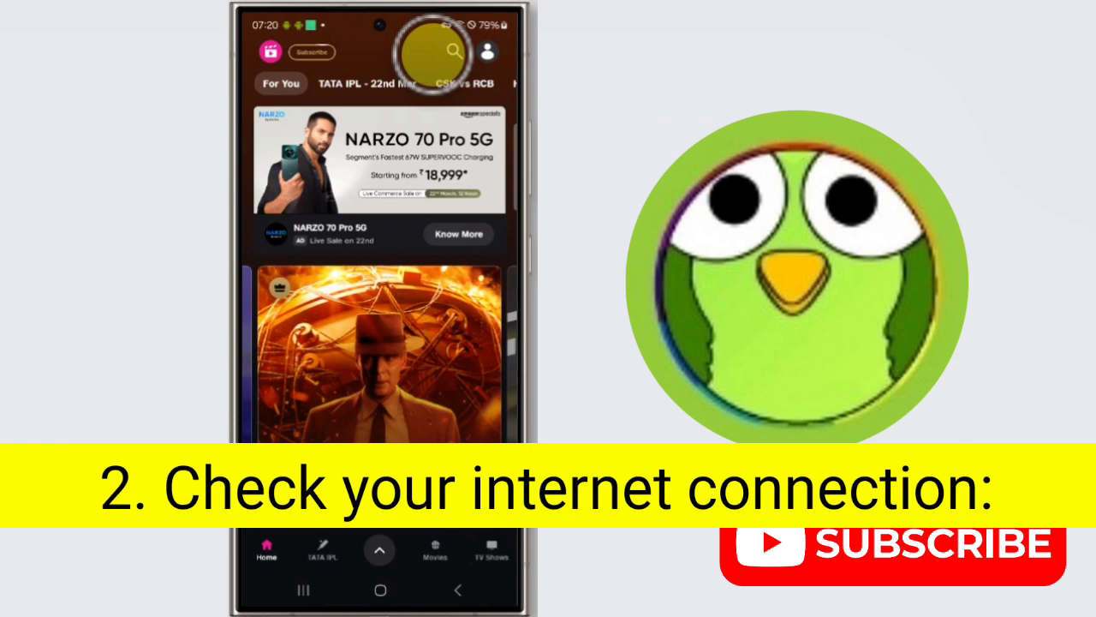
pyautogui.moveTo(379, 548); pyautogui.dragTo(383, 295)
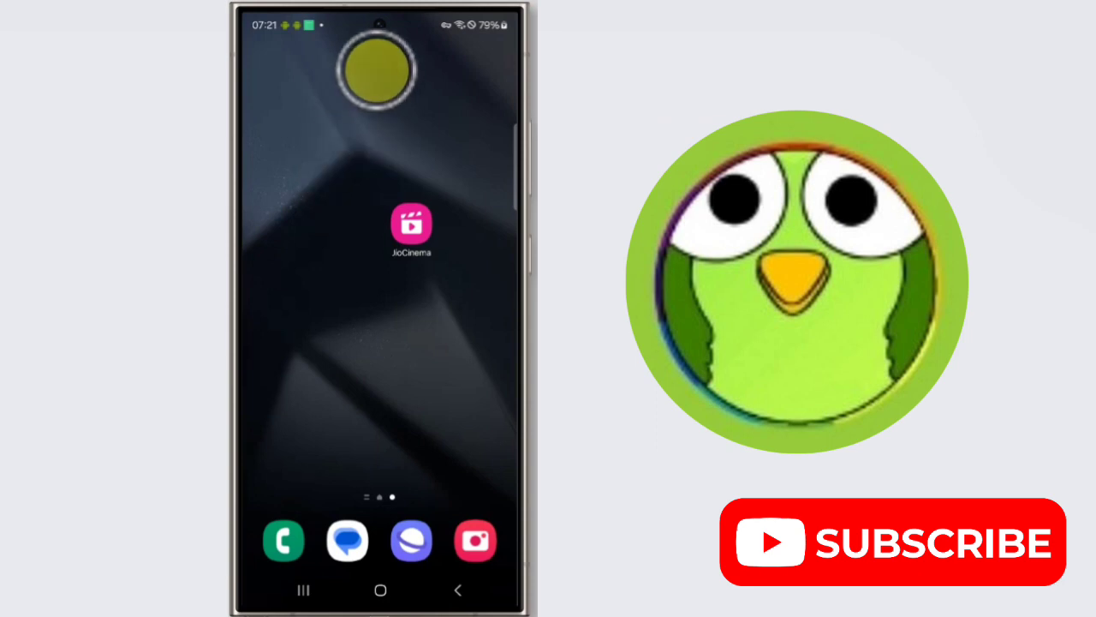
# Switch airplane mode on and off again to reset the phone's connection, and return to the home screen
pyautogui.click(361, 13)
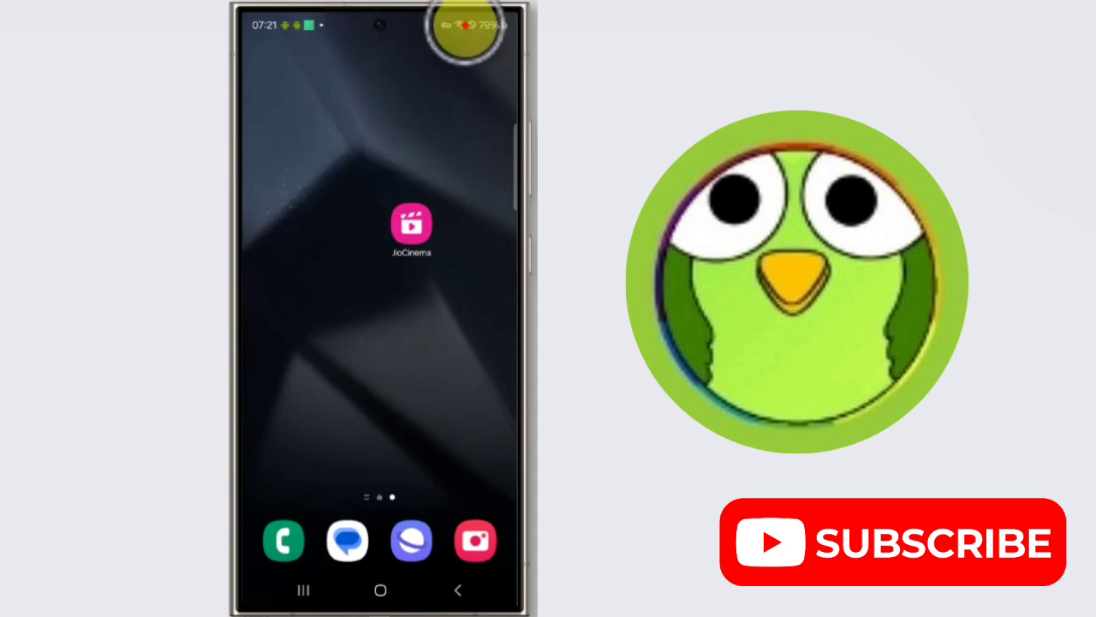
pyautogui.moveTo(465, 26); pyautogui.dragTo(429, 363)
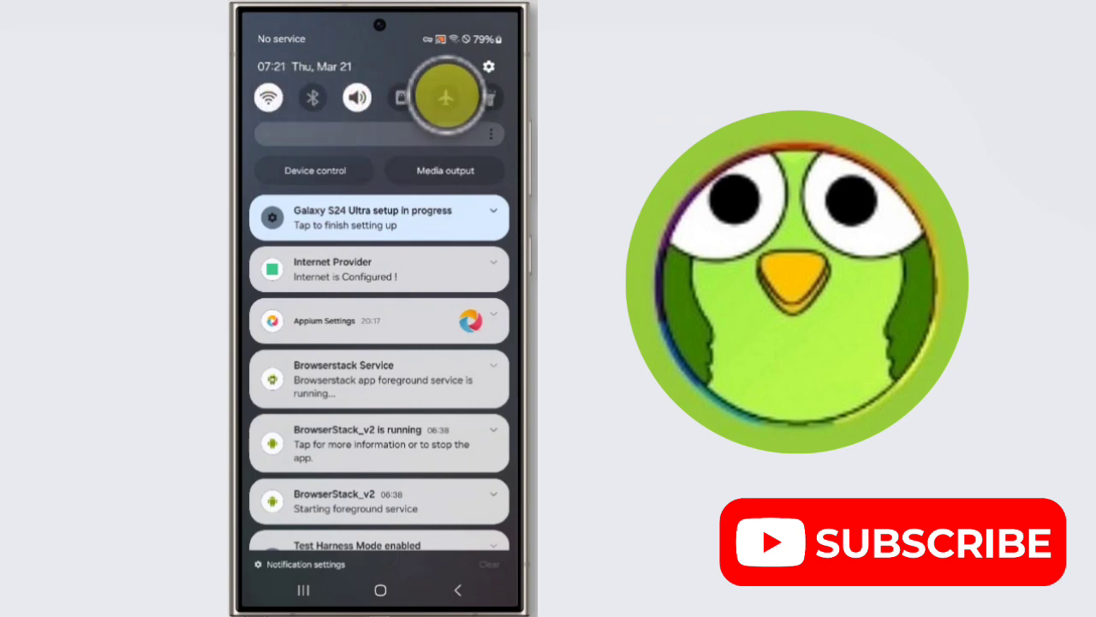
pyautogui.click(446, 97)
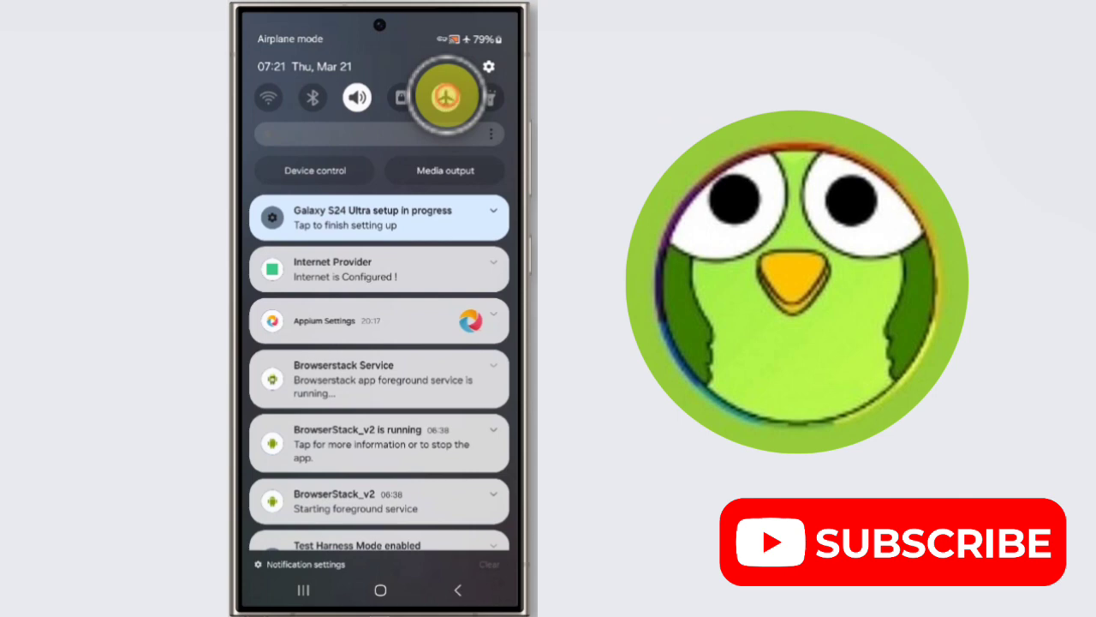
pyautogui.click(446, 97)
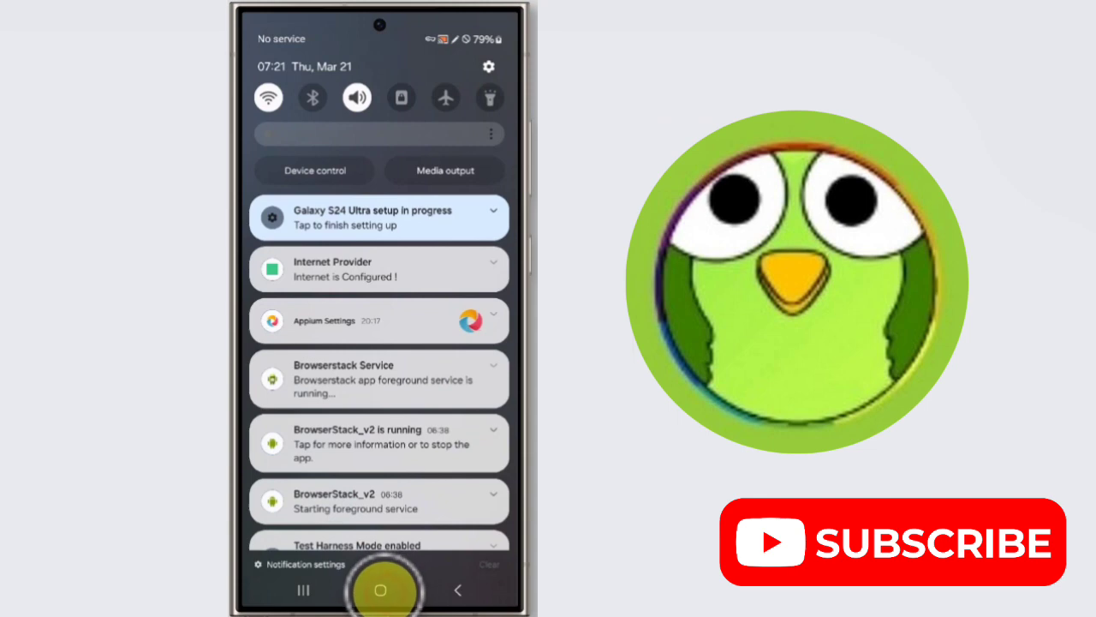
pyautogui.click(380, 590)
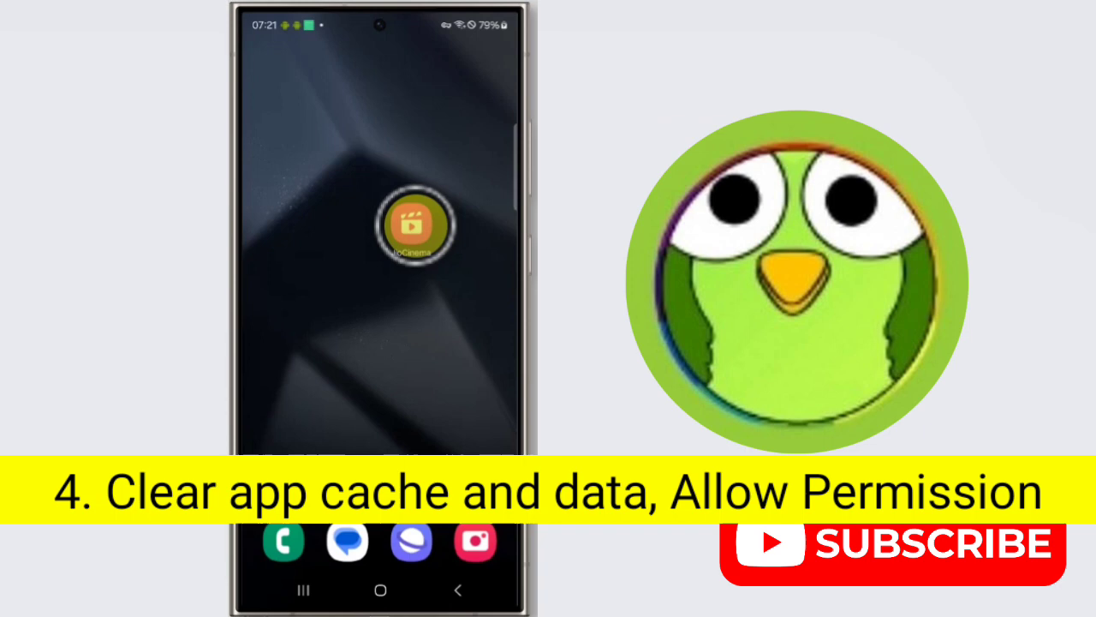
# Clear JioCinema's cache in its app storage settings and return to the home screen
pyautogui.click(414, 225)
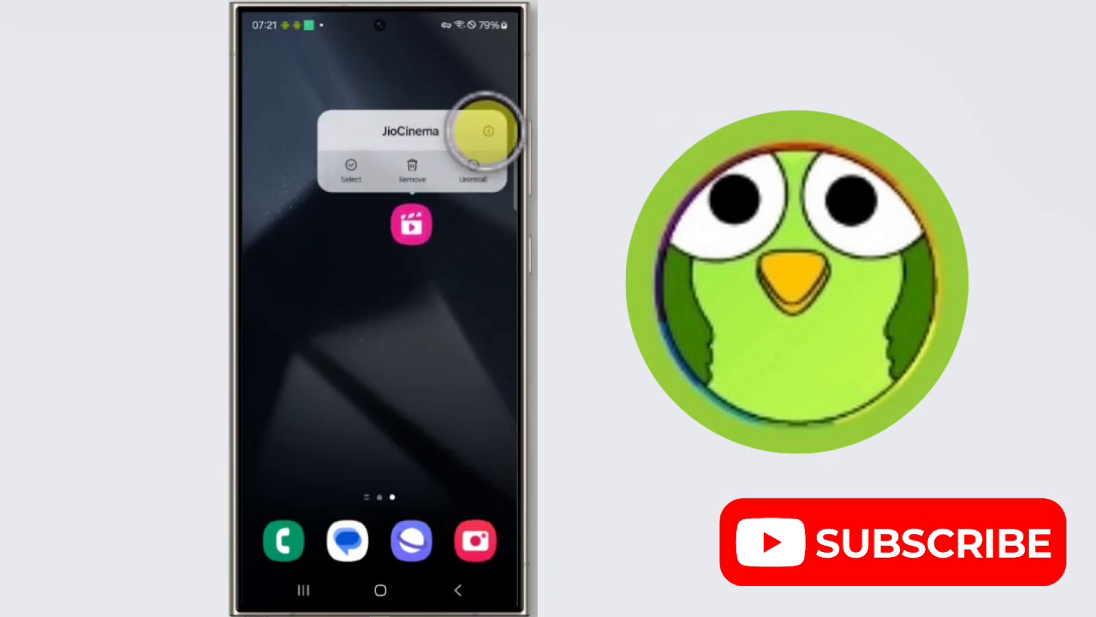
pyautogui.click(488, 131)
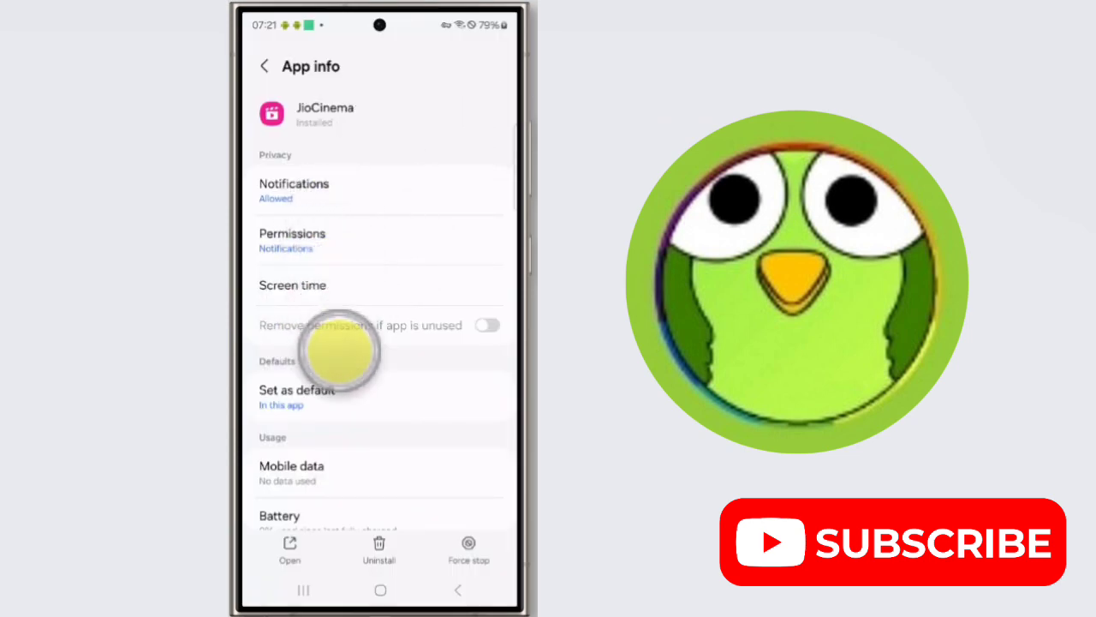
pyautogui.scroll(-5, 342, 349)
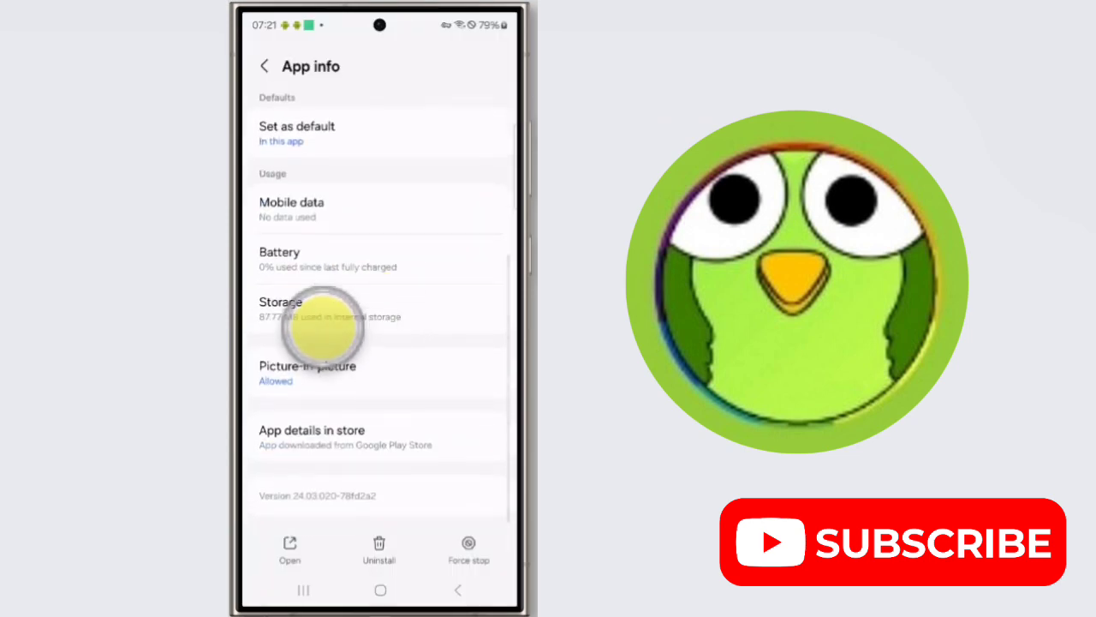
pyautogui.click(318, 313)
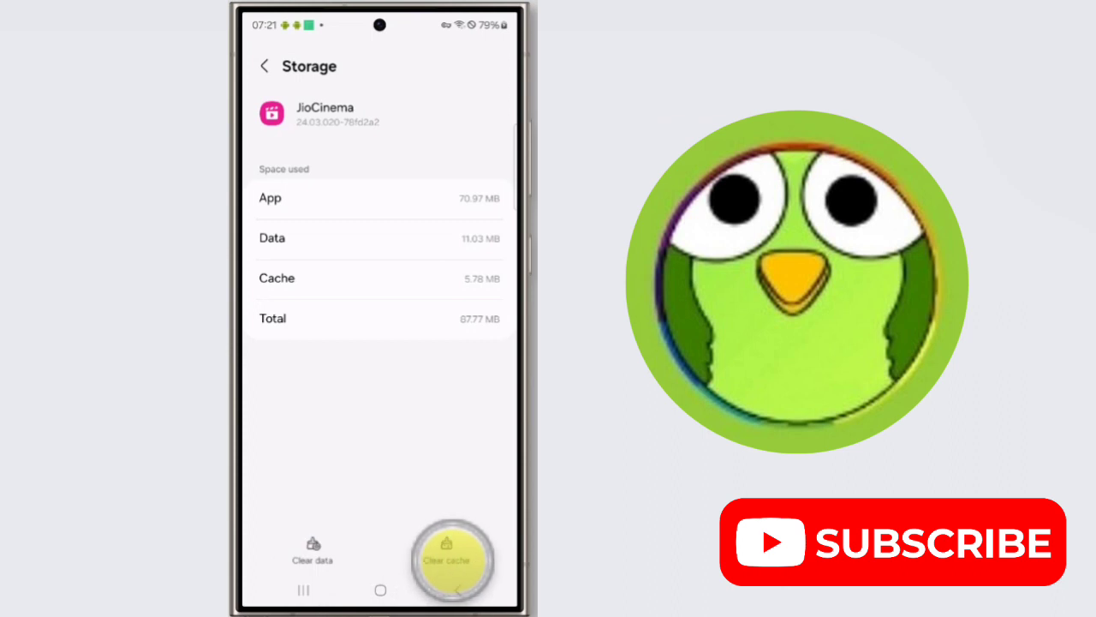
pyautogui.click(451, 551)
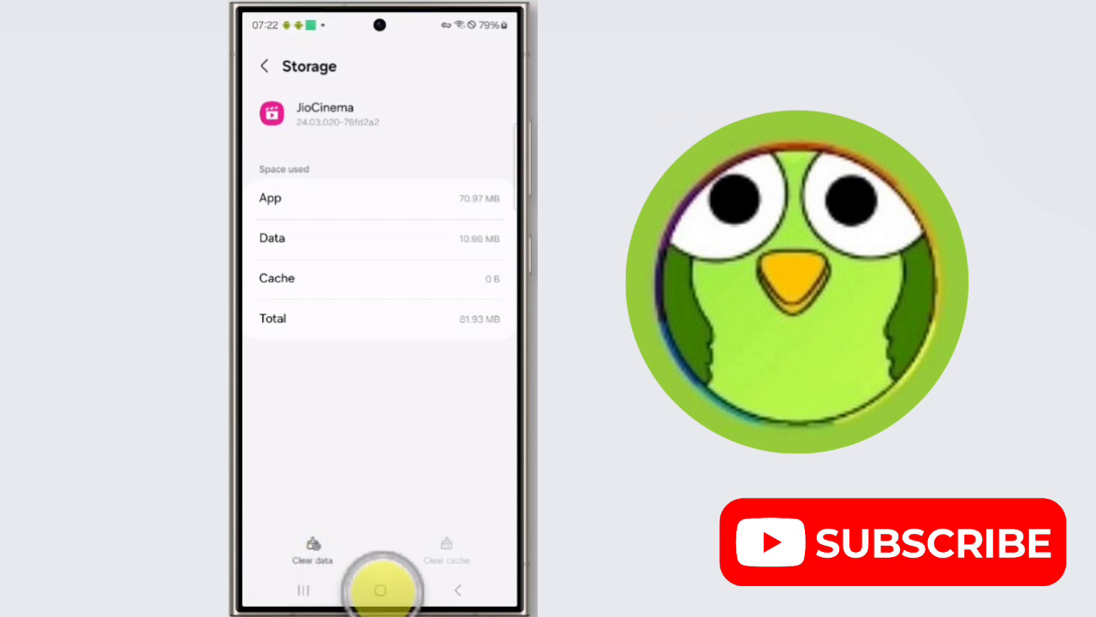
pyautogui.click(383, 591)
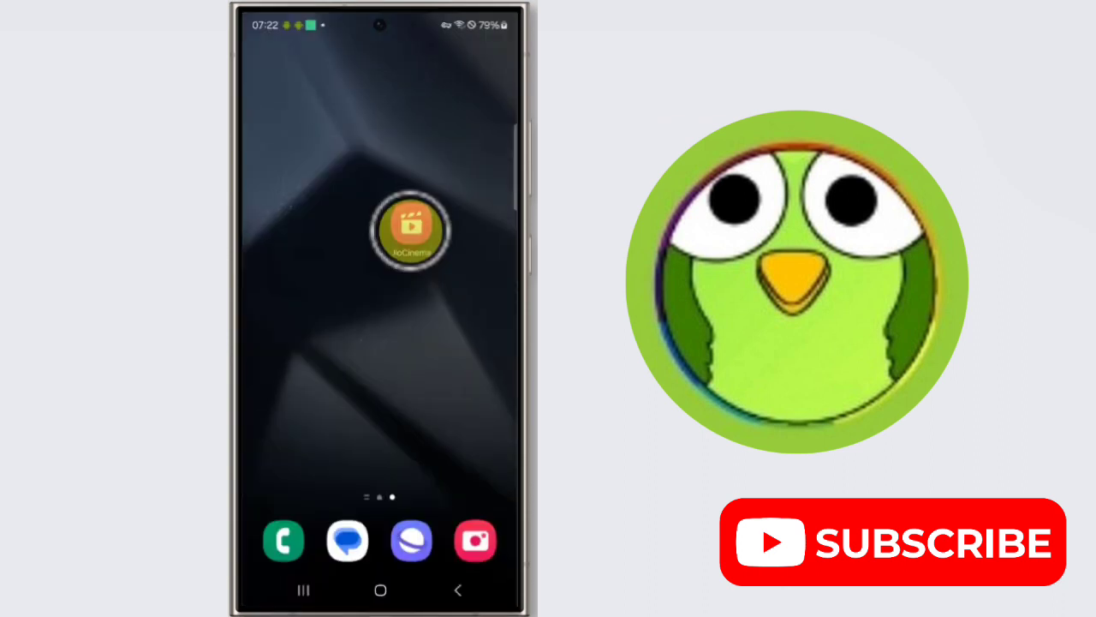
# In JioCinema's app permissions, set camera access to "Allow only while using the app"
pyautogui.click(411, 230)
pyautogui.click(483, 135)
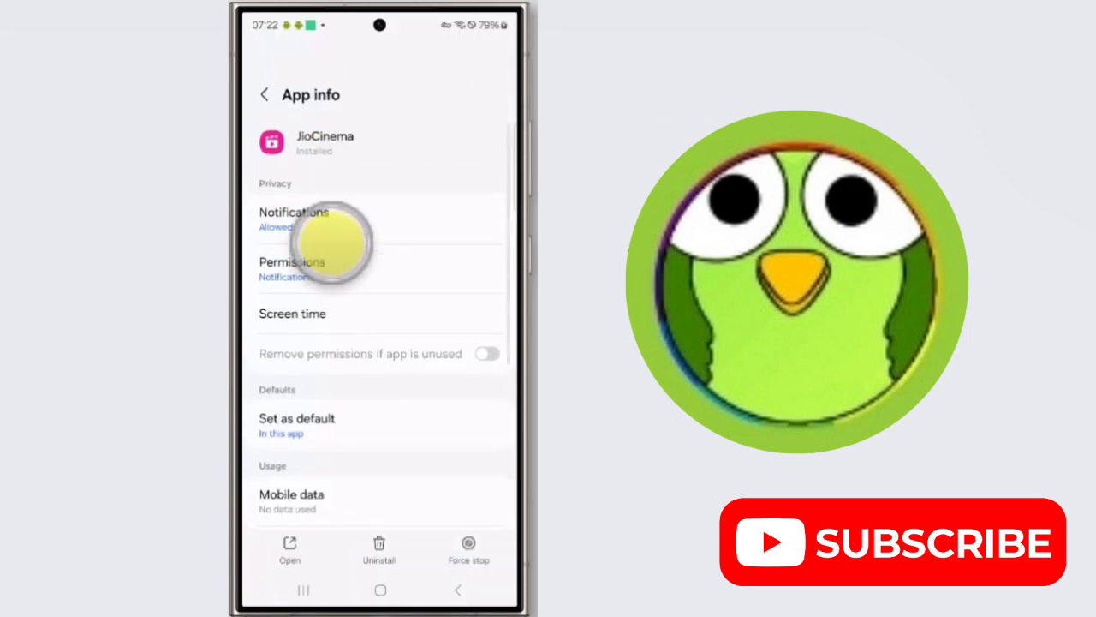
pyautogui.moveTo(334, 244); pyautogui.dragTo(323, 390)
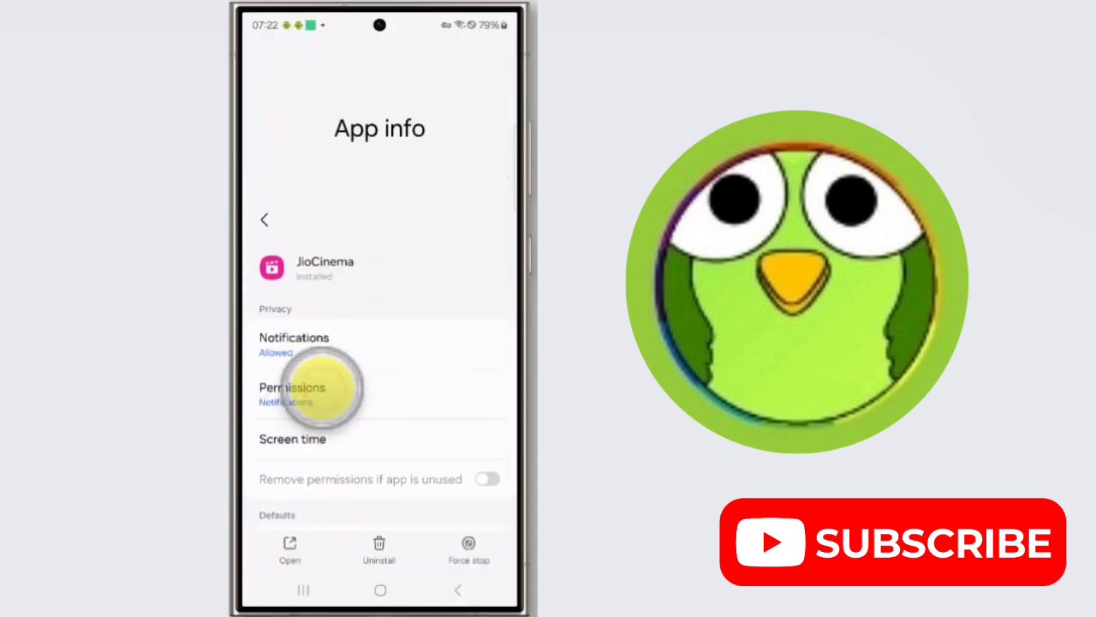
pyautogui.click(324, 389)
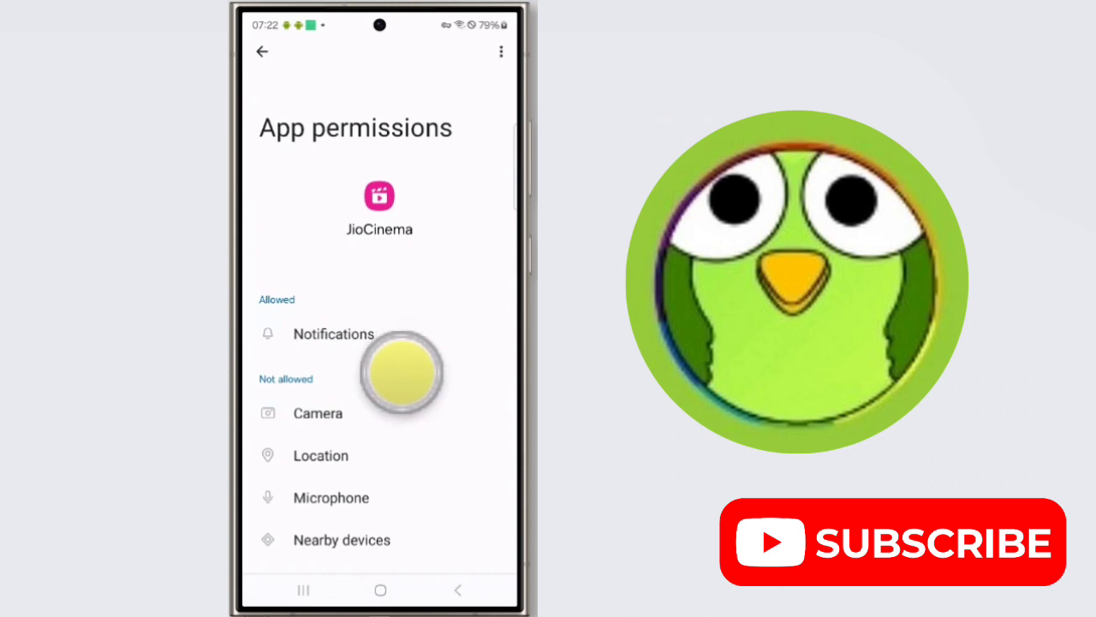
pyautogui.scroll(-5, 402, 371)
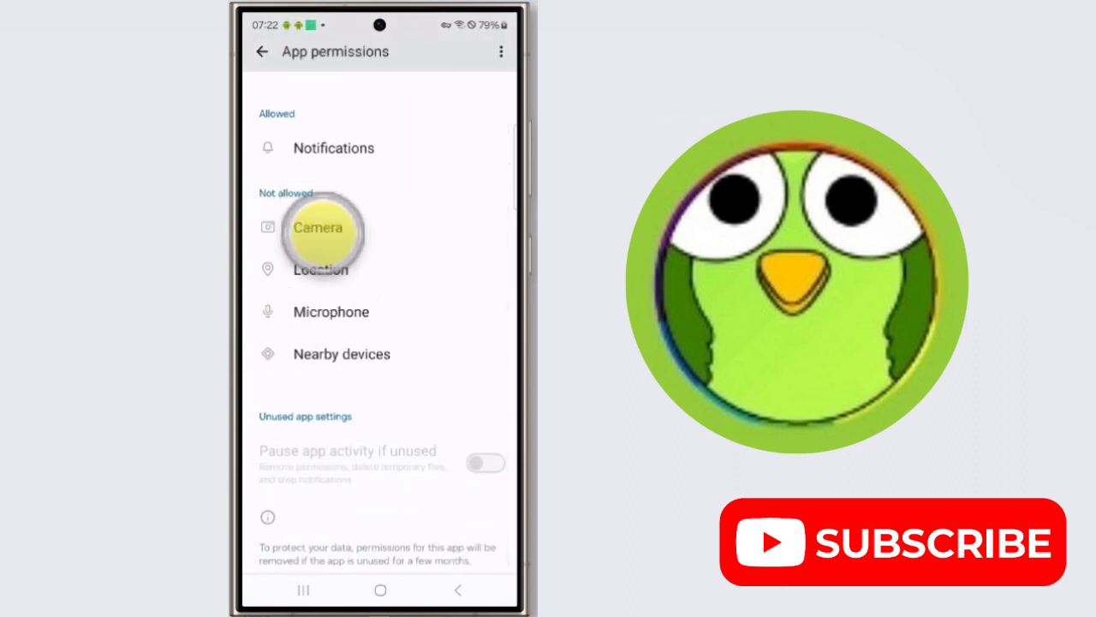
pyautogui.scroll(5, 323, 229)
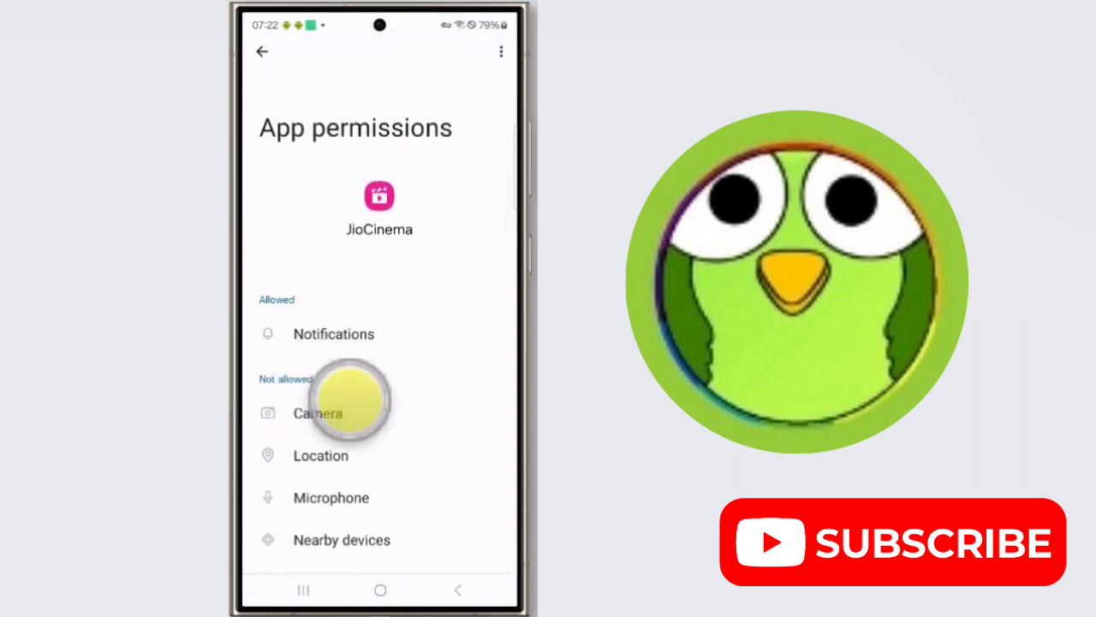
pyautogui.scroll(-2, 360, 403)
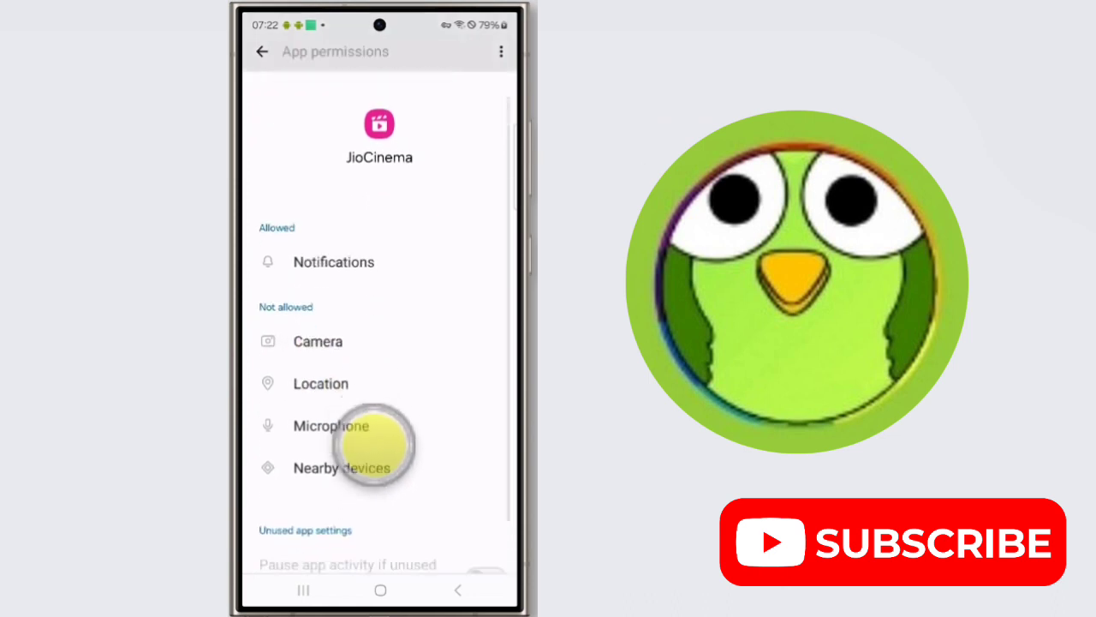
pyautogui.scroll(-1, 377, 444)
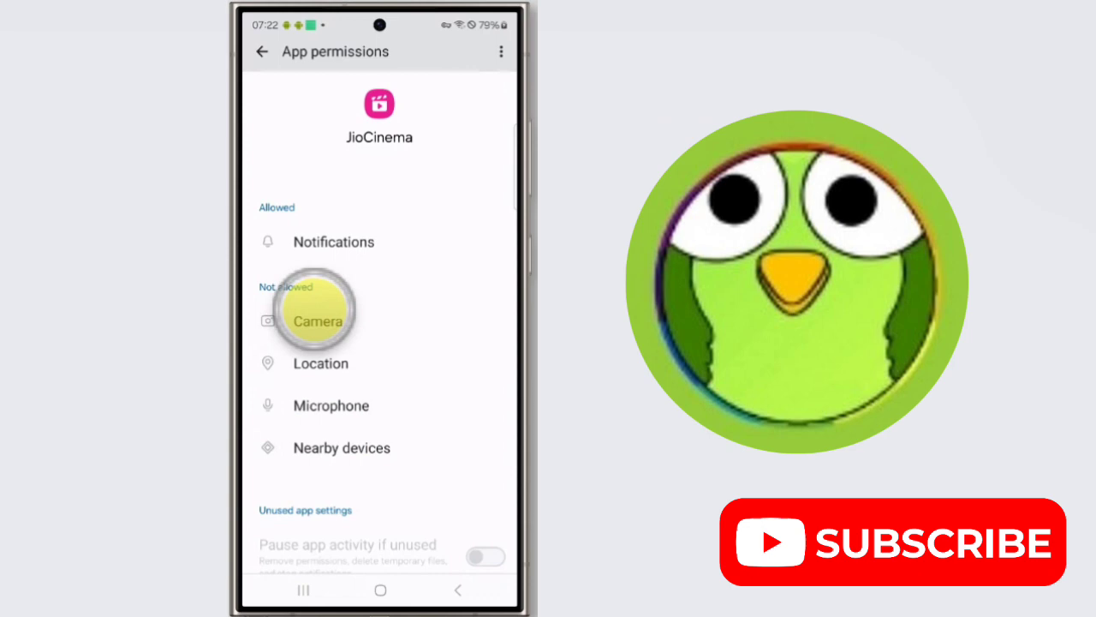
pyautogui.click(318, 322)
pyautogui.click(274, 318)
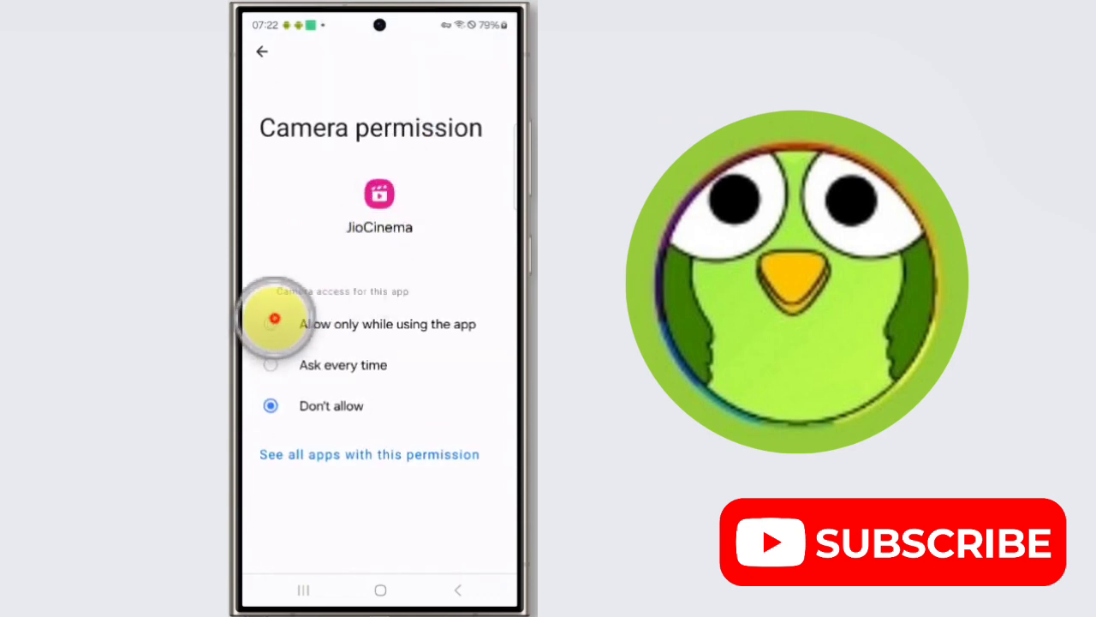
pyautogui.click(262, 52)
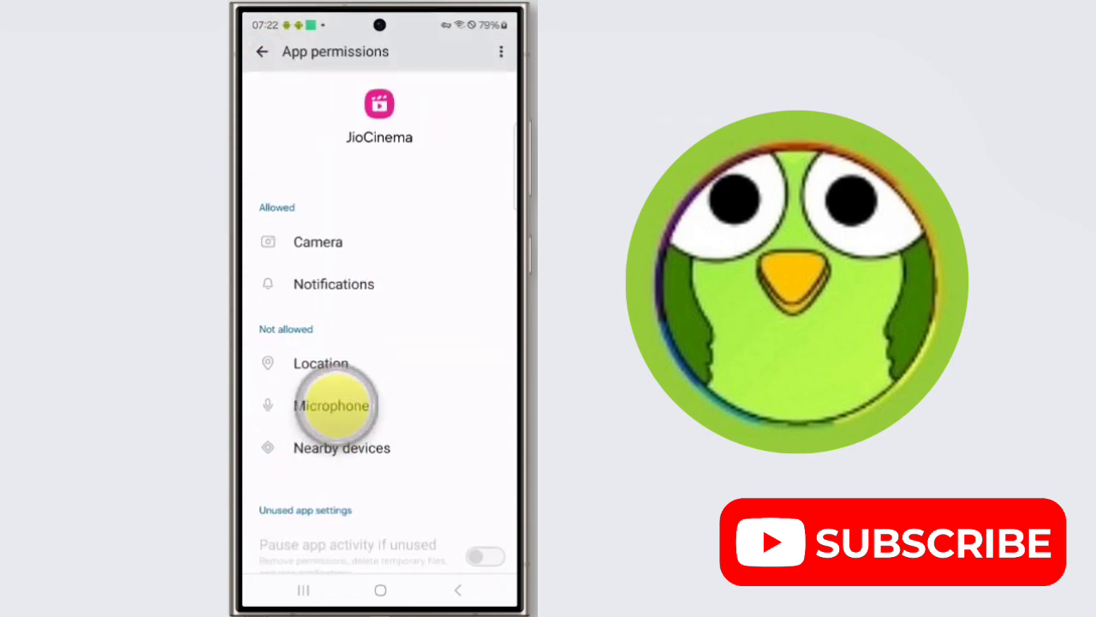
# Set JioCinema's microphone and location permissions to "Allow only while using the app"
pyautogui.click(339, 390)
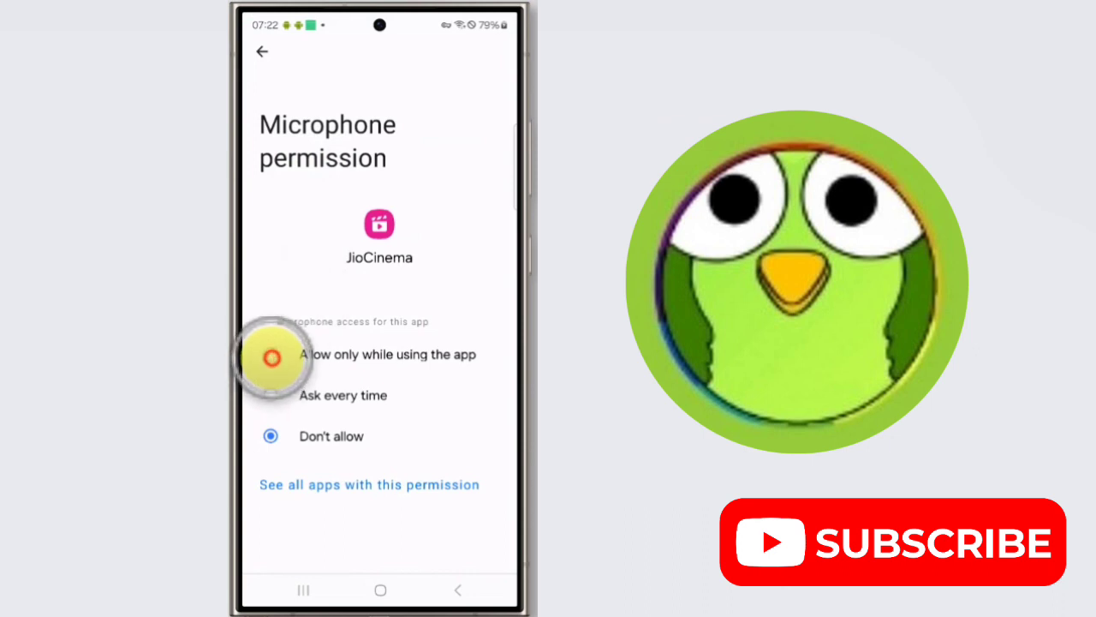
pyautogui.click(272, 357)
pyautogui.click(262, 51)
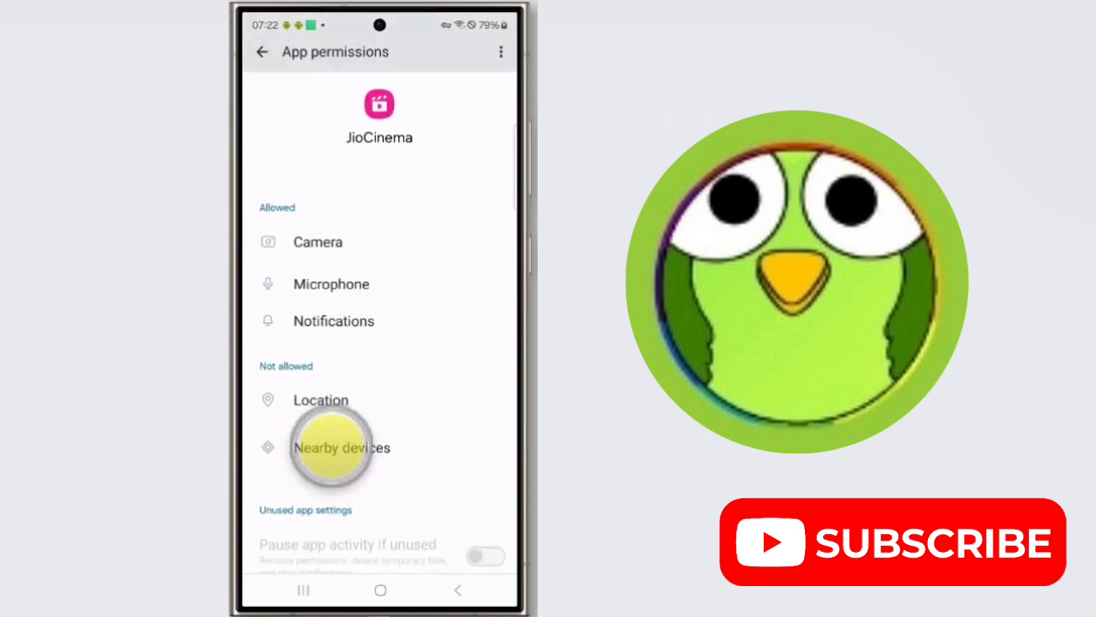
pyautogui.click(331, 400)
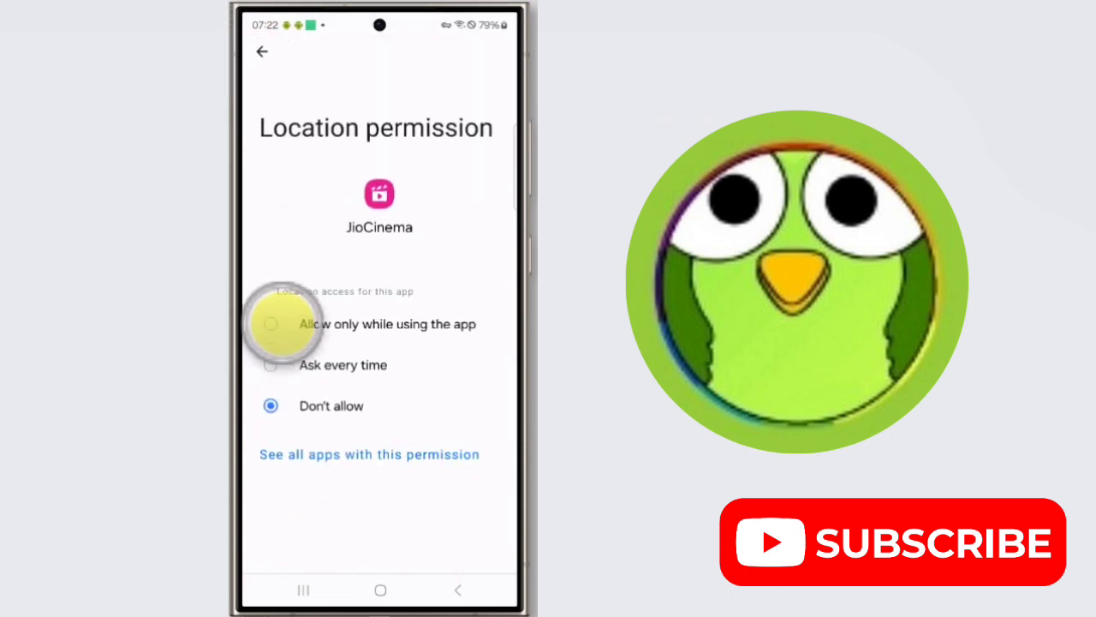
pyautogui.click(271, 324)
pyautogui.click(262, 51)
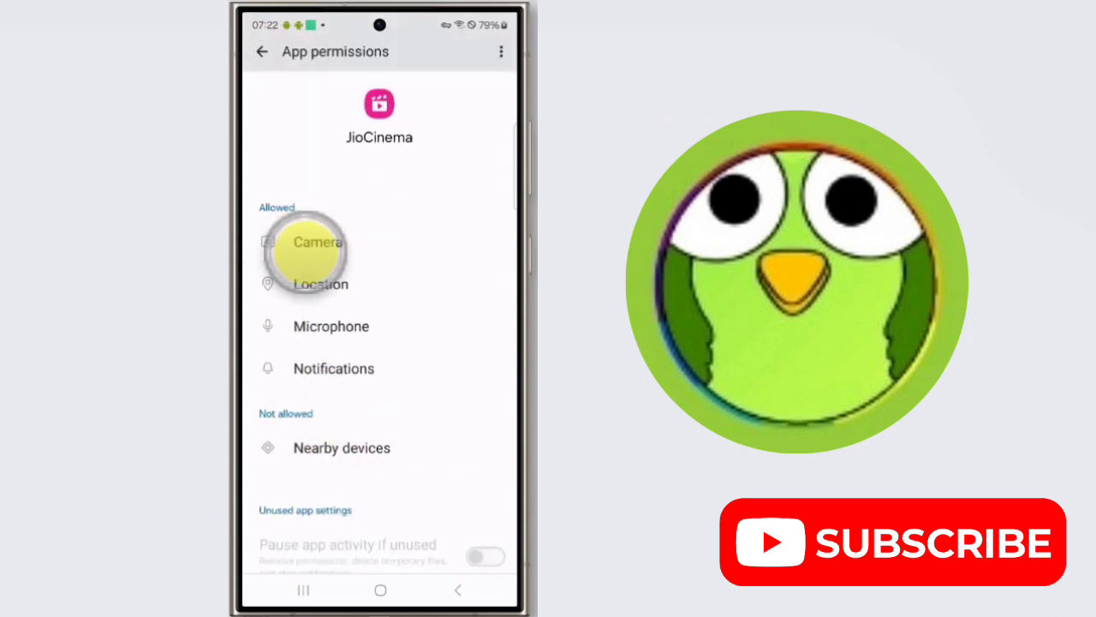
# Allow JioCinema access to nearby devices and return to the home screen
pyautogui.click(342, 446)
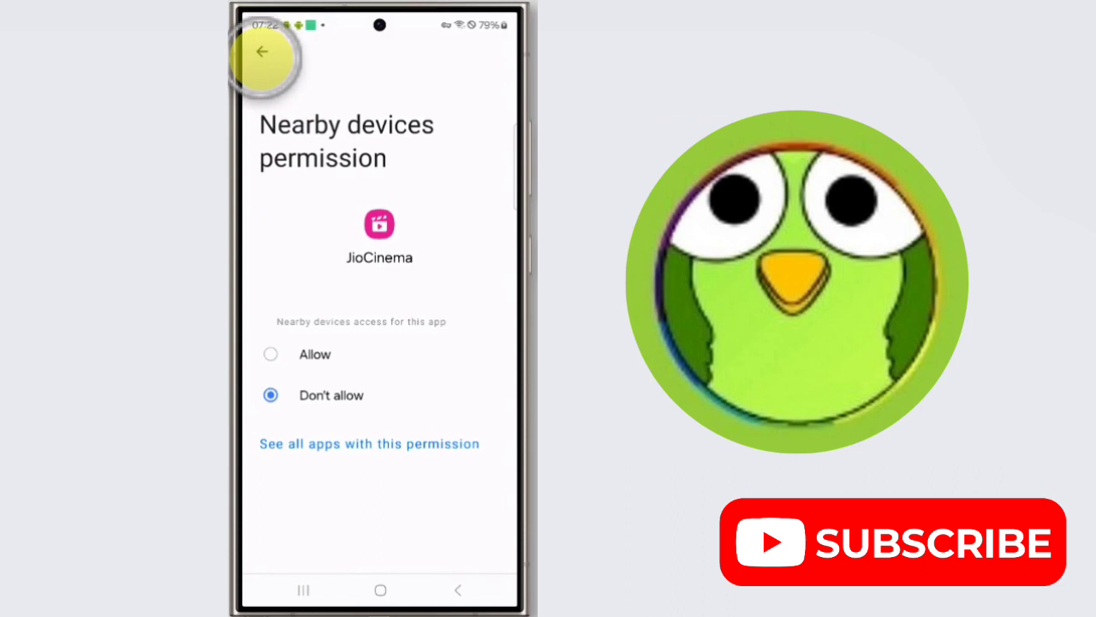
pyautogui.click(270, 353)
pyautogui.click(262, 51)
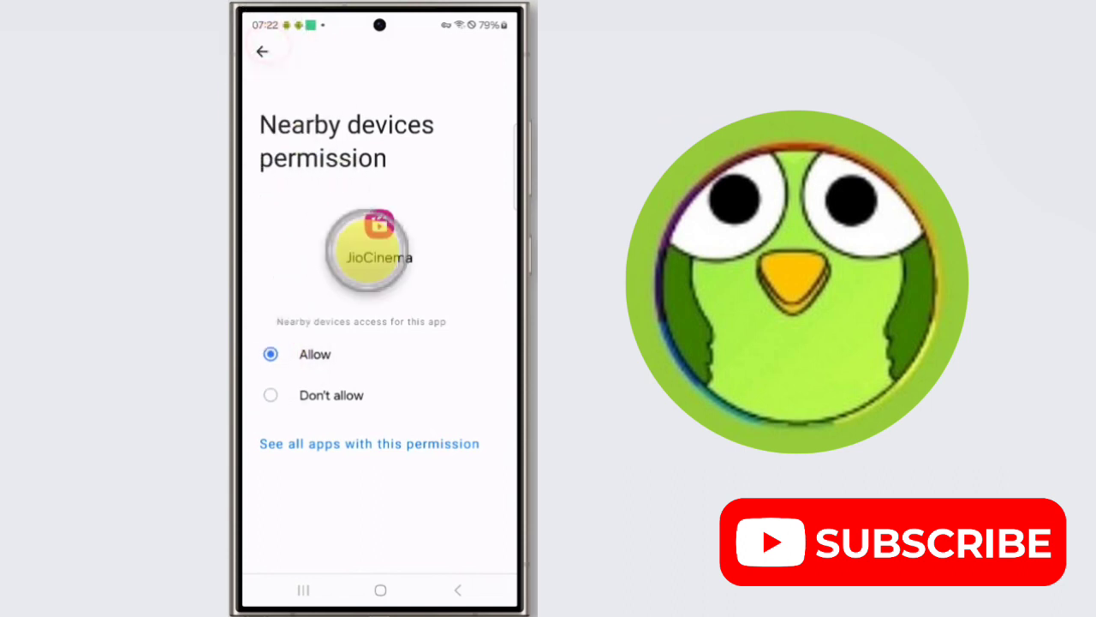
pyautogui.click(380, 590)
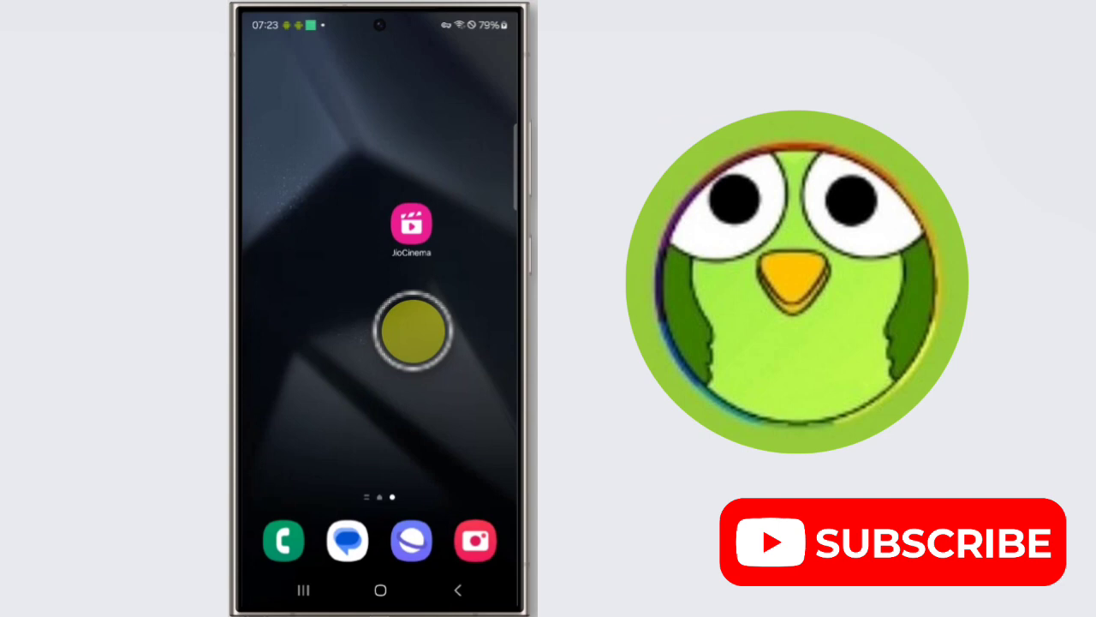
# Open the Play Store and opt in to notifications about new deals and updates
pyautogui.moveTo(394, 513); pyautogui.dragTo(347, 338)
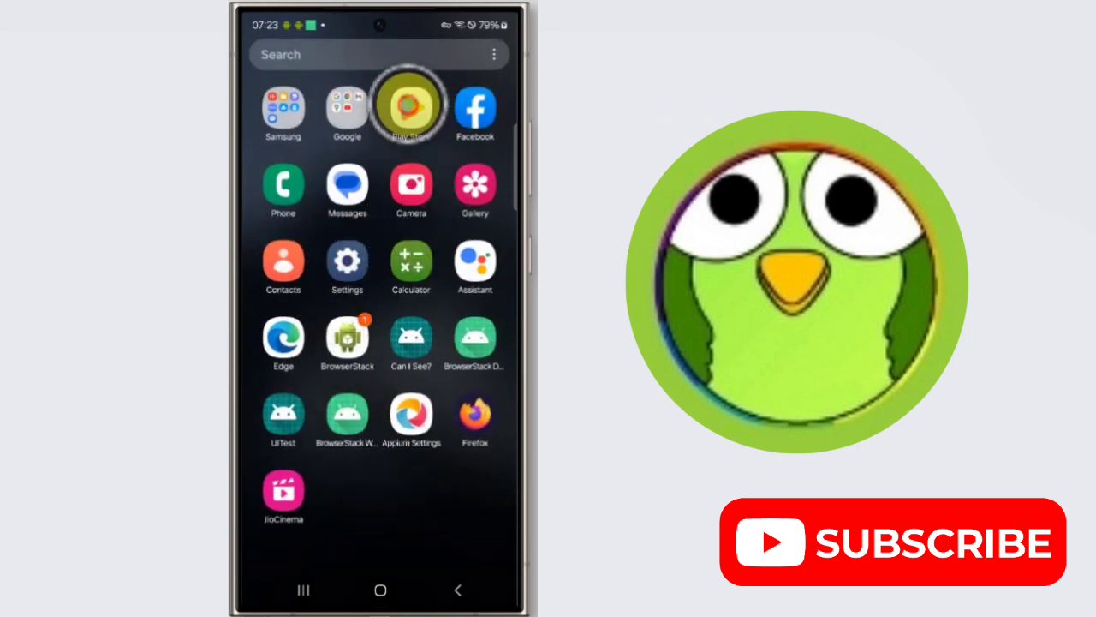
pyautogui.click(411, 106)
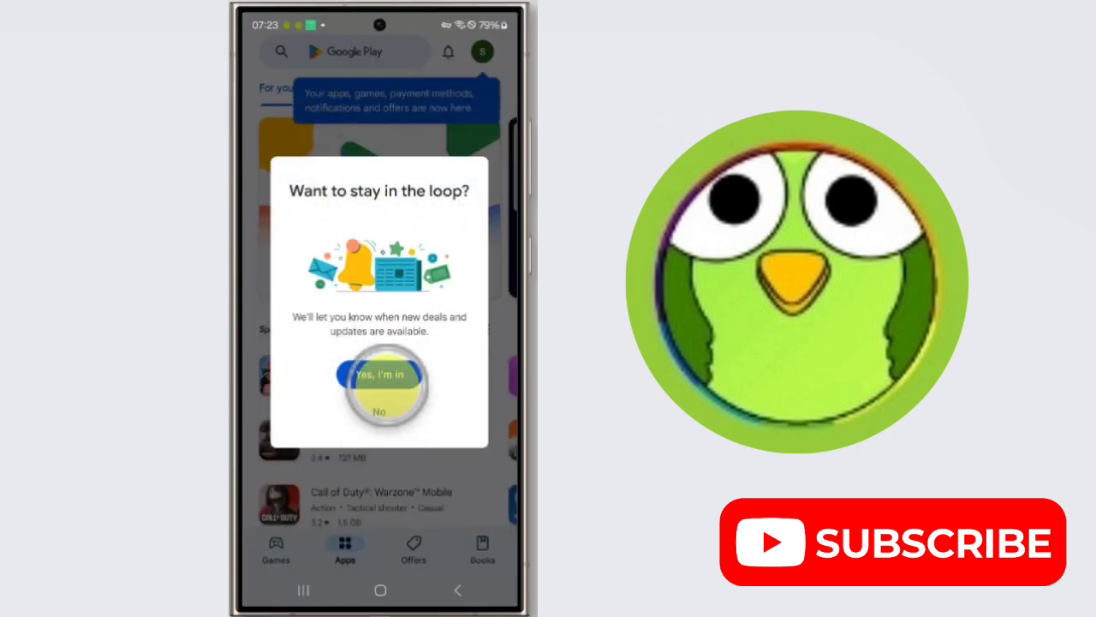
pyautogui.click(379, 374)
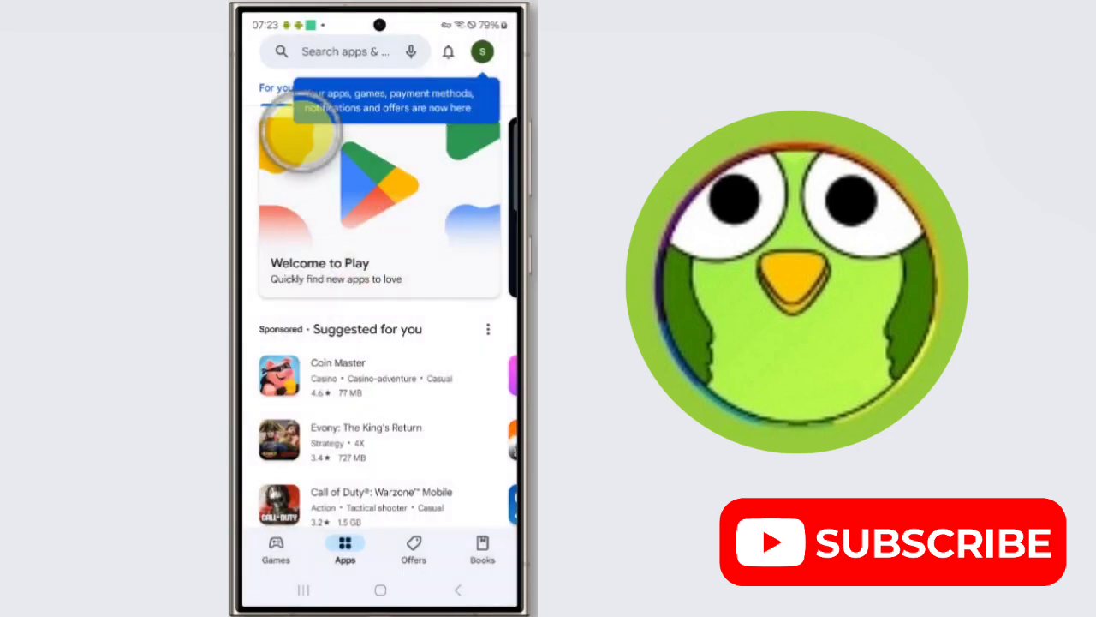
# Find JioCinema through a Play Store search, check its store page for an available update, and return to the home screen
pyautogui.click(326, 50)
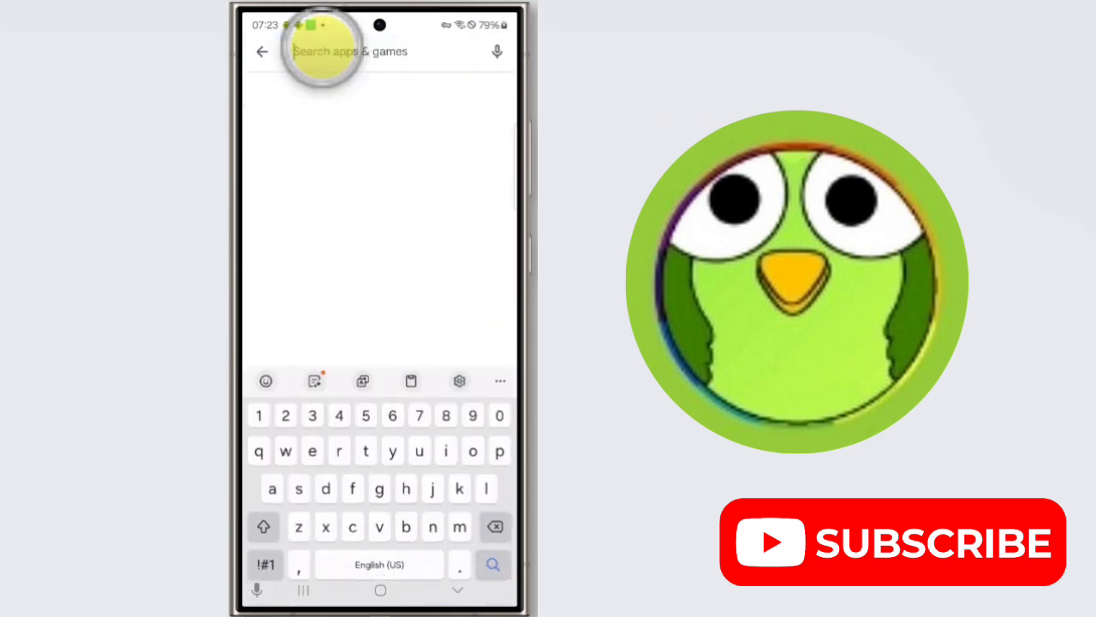
pyautogui.write('jio')
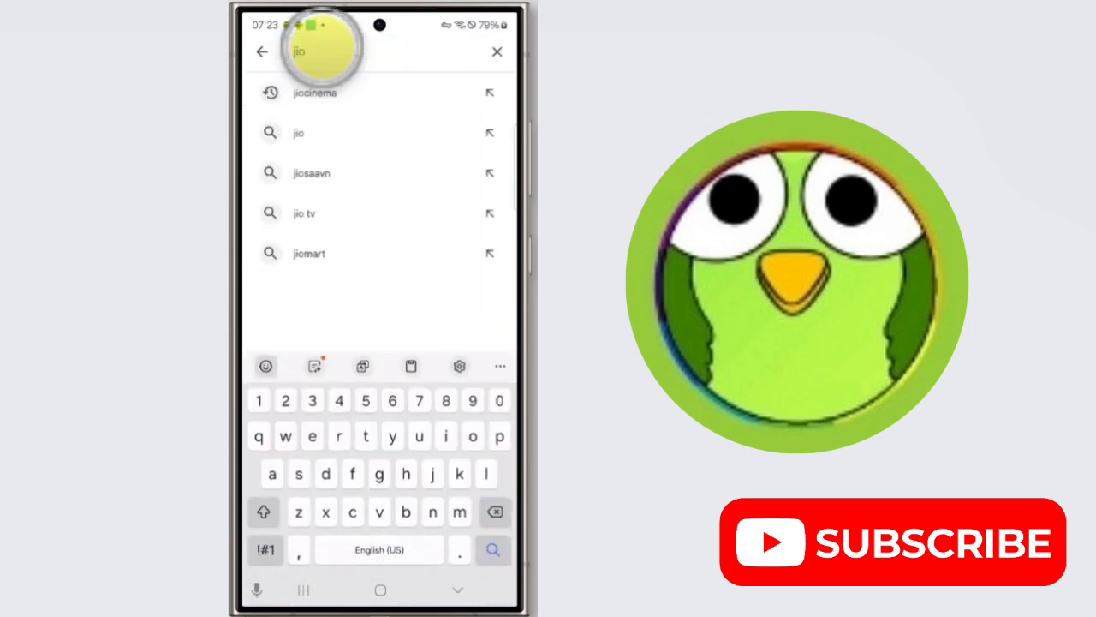
pyautogui.click(327, 90)
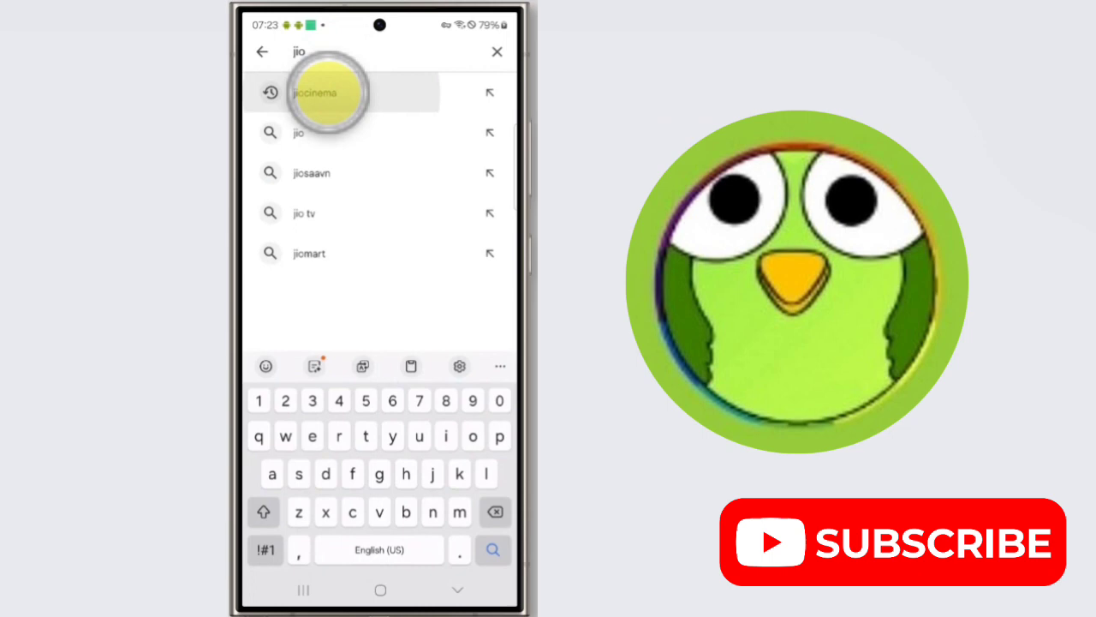
pyautogui.click(388, 289)
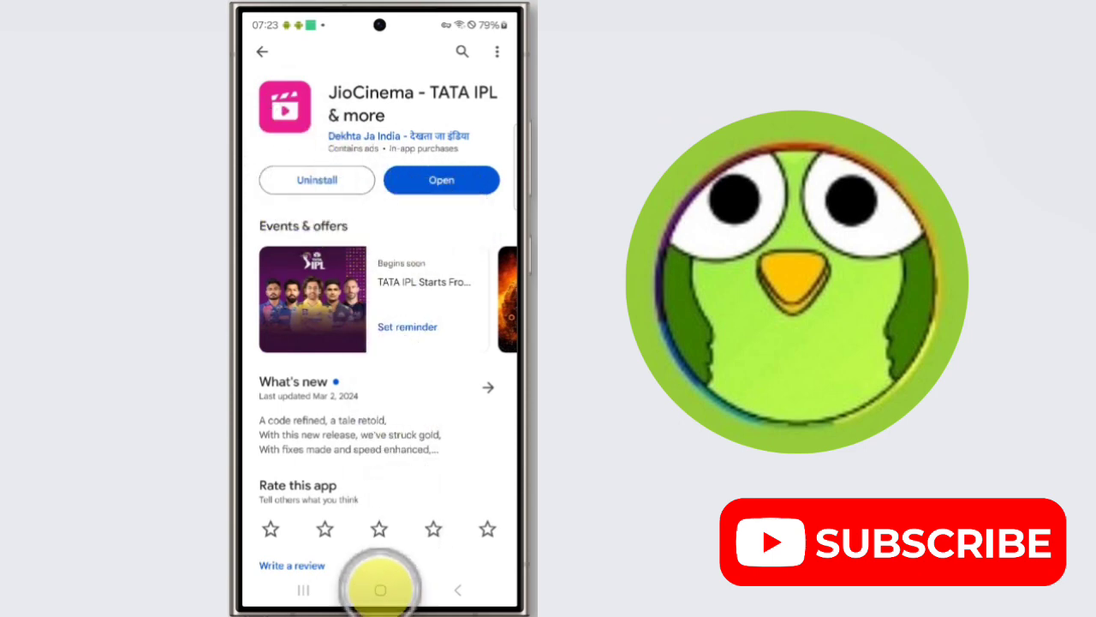
pyautogui.click(380, 589)
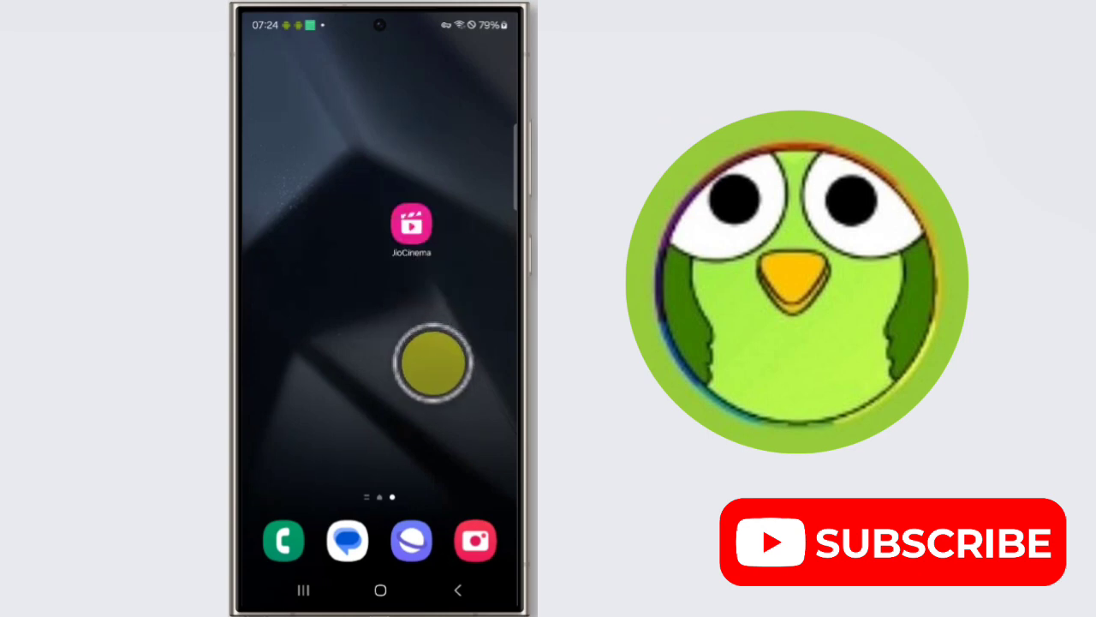
# Reopen the Play Store from the app drawer, search for jiocinema and open the JioCinema - TATA IPL & more page
pyautogui.moveTo(413, 298); pyautogui.dragTo(440, 111)
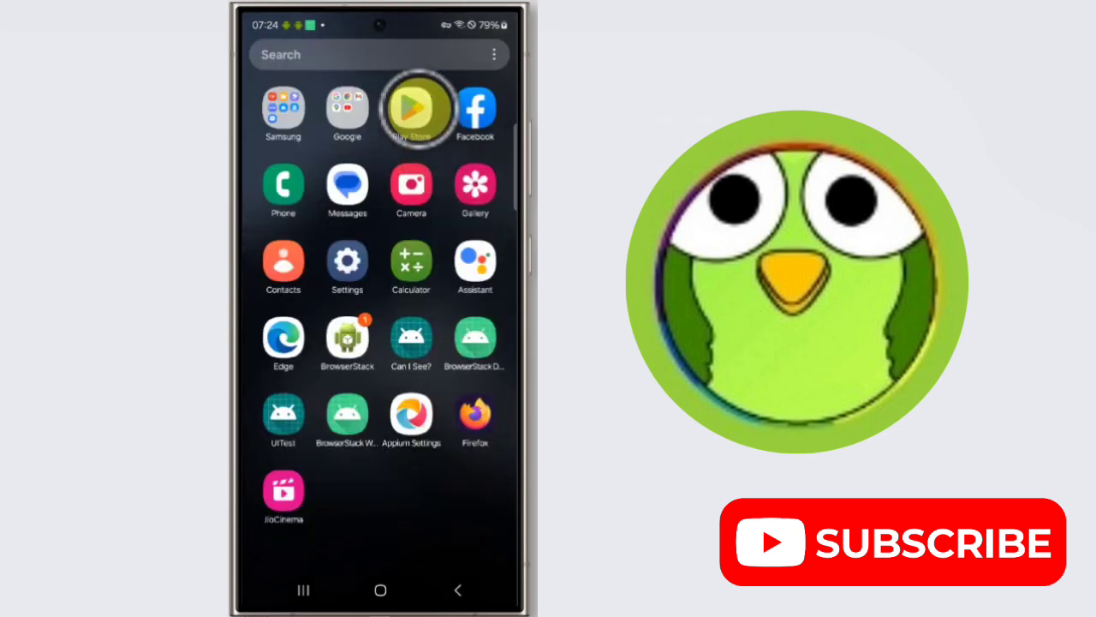
pyautogui.click(412, 107)
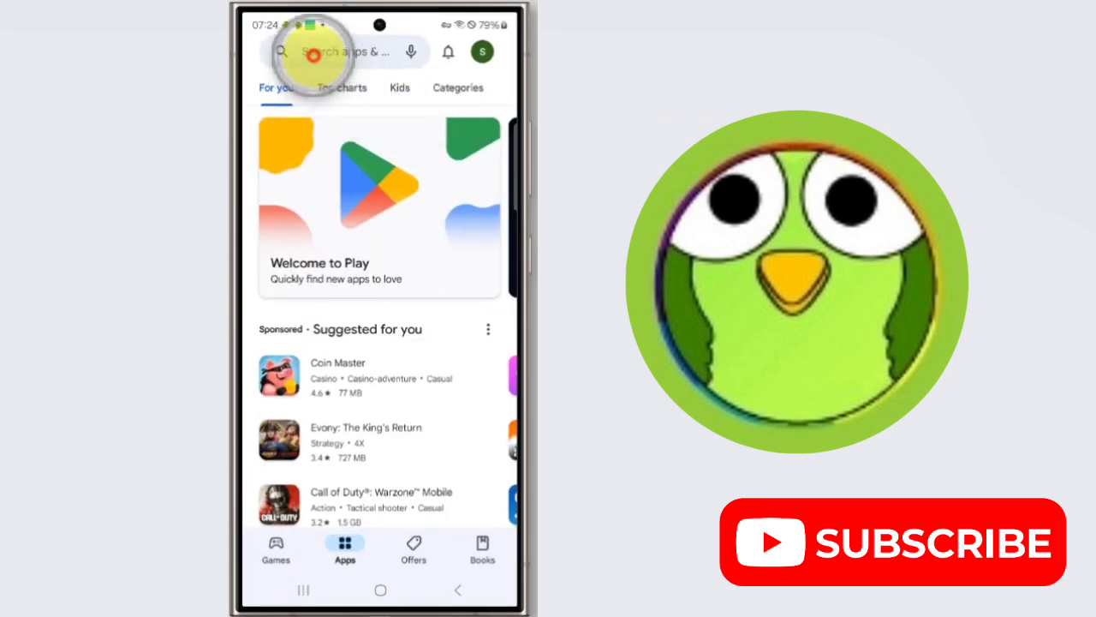
pyautogui.click(311, 50)
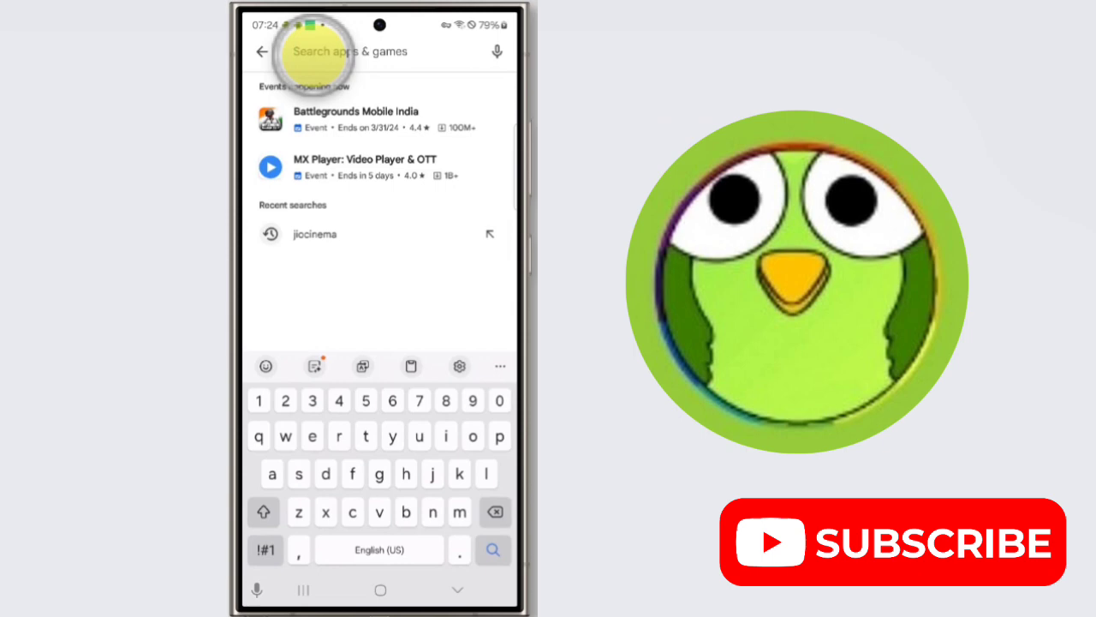
pyautogui.write('jio')
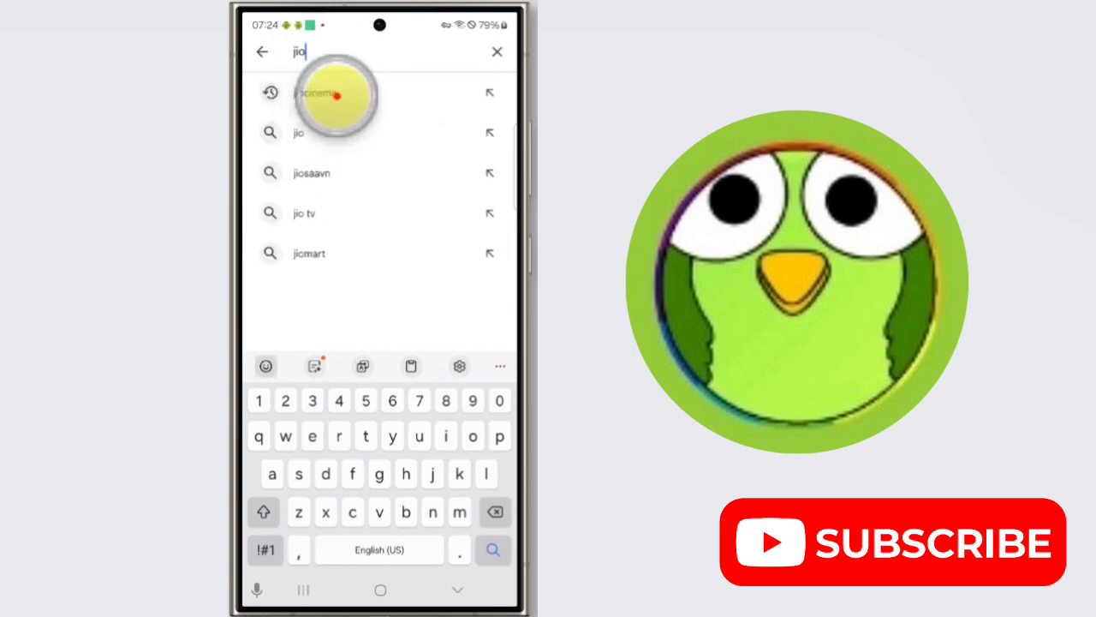
pyautogui.click(336, 95)
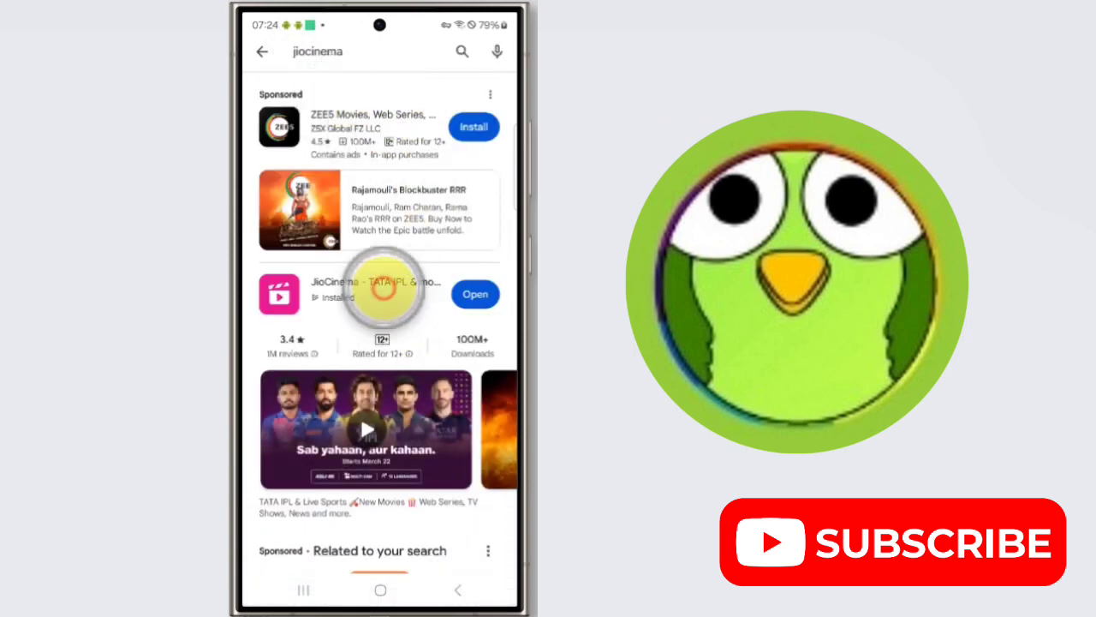
pyautogui.click(383, 289)
# Uninstall JioCinema from its store page and start reinstalling it, leaving for the home screen during the download
pyautogui.click(318, 182)
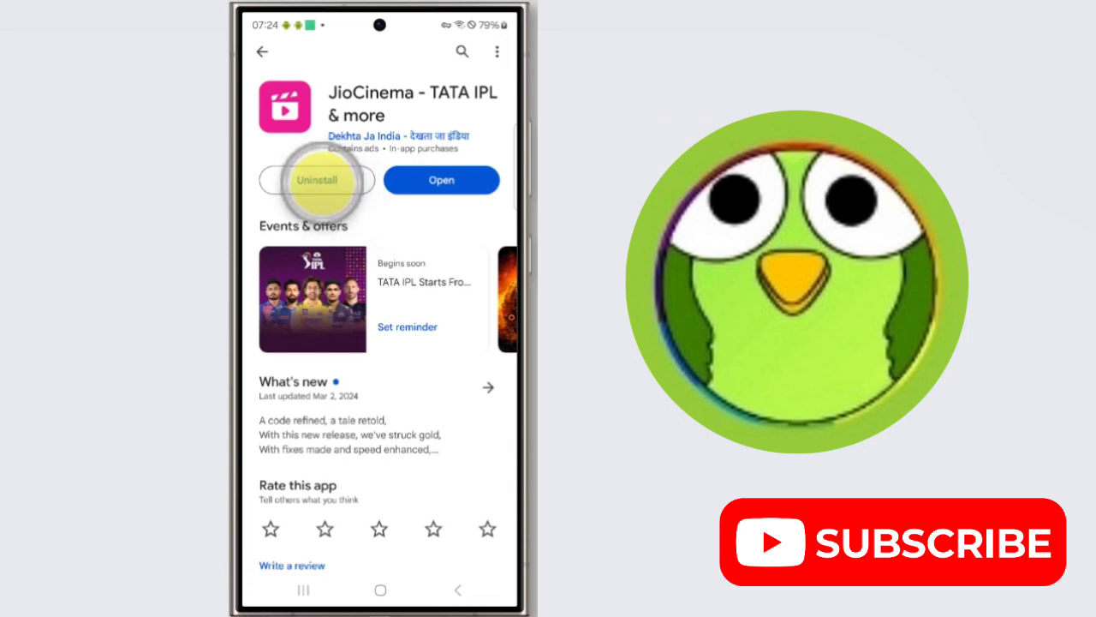
pyautogui.click(467, 322)
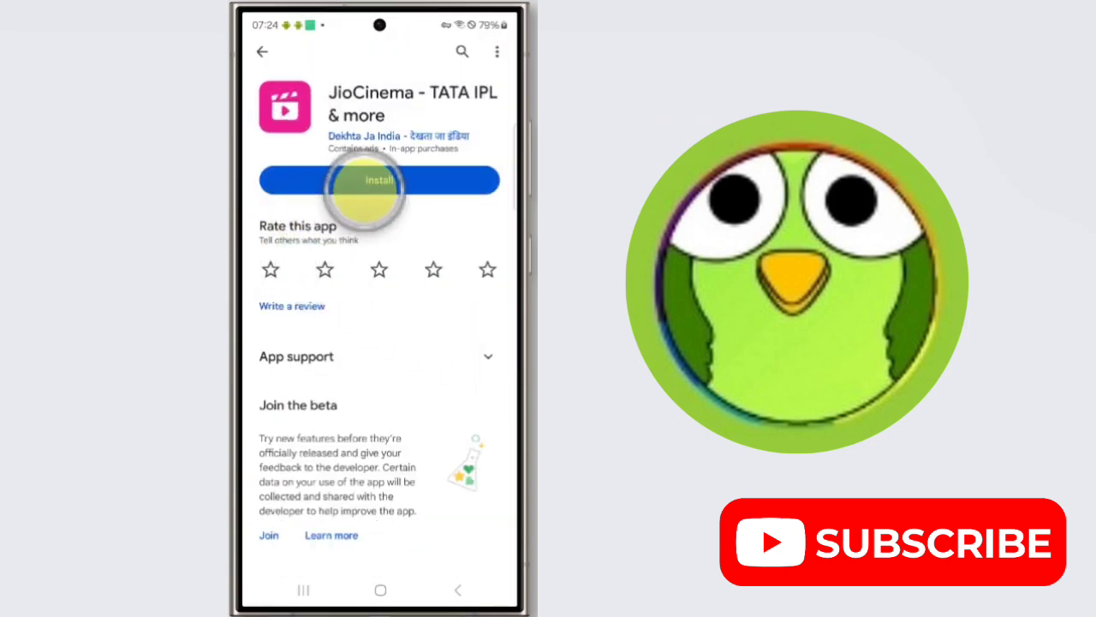
pyautogui.click(364, 184)
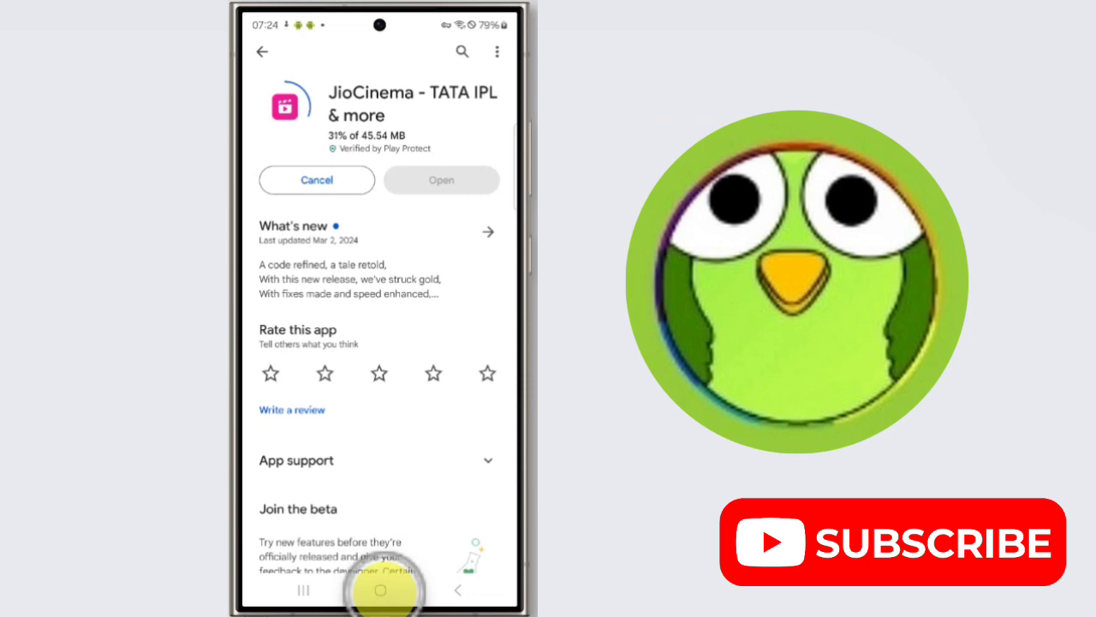
pyautogui.click(380, 590)
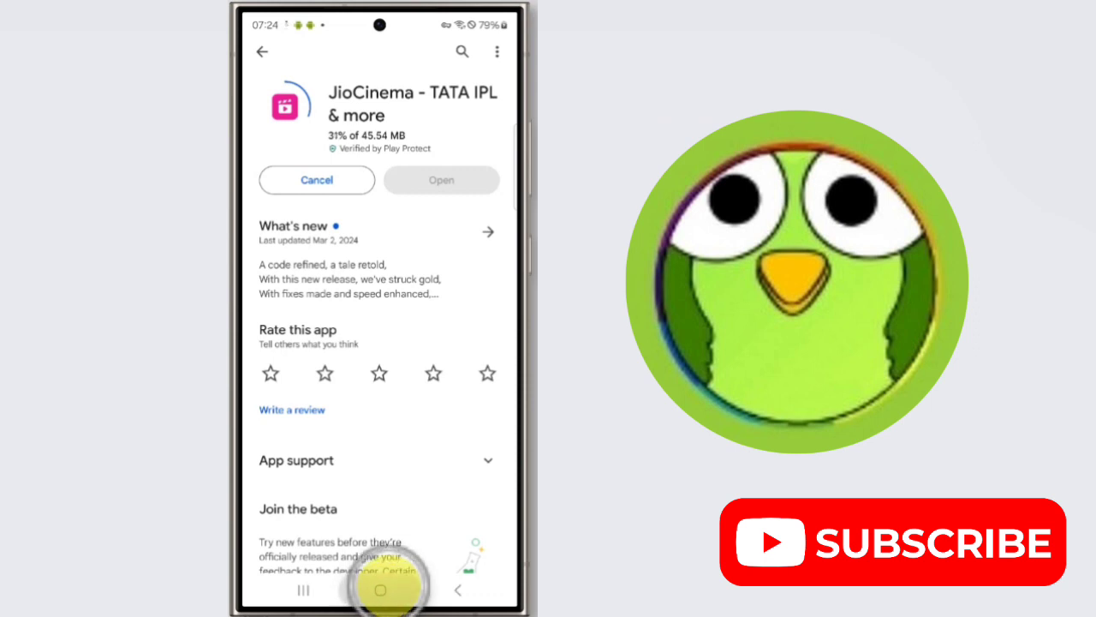